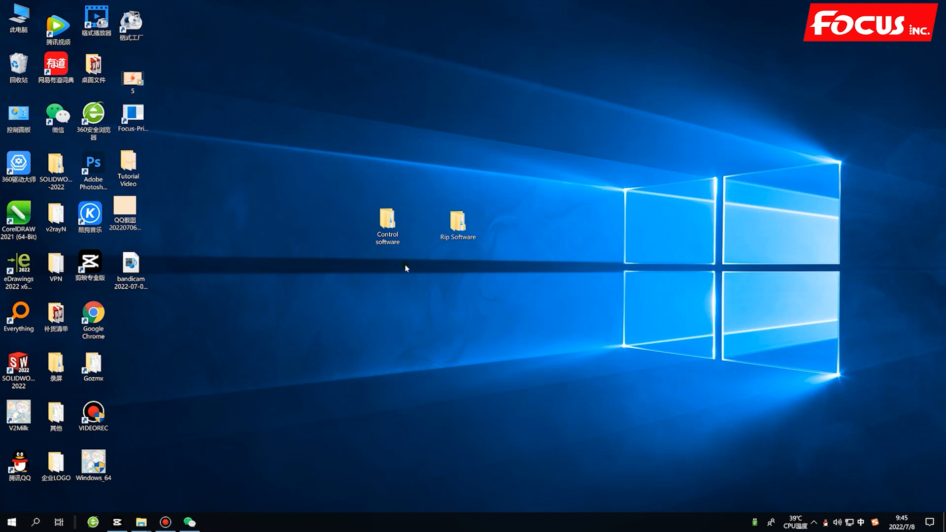
{"action": "left_click", "coordinate": [392, 228]}
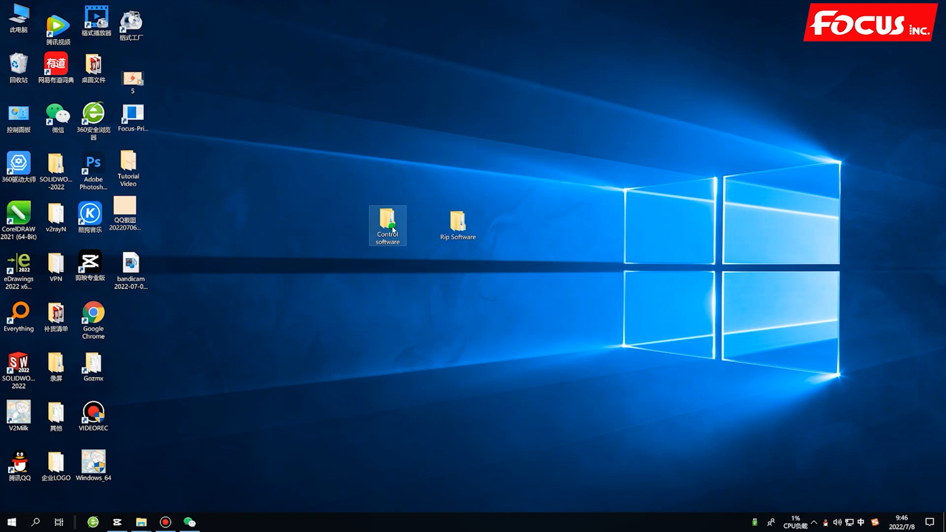
{"action": "left_click", "coordinate": [464, 238]}
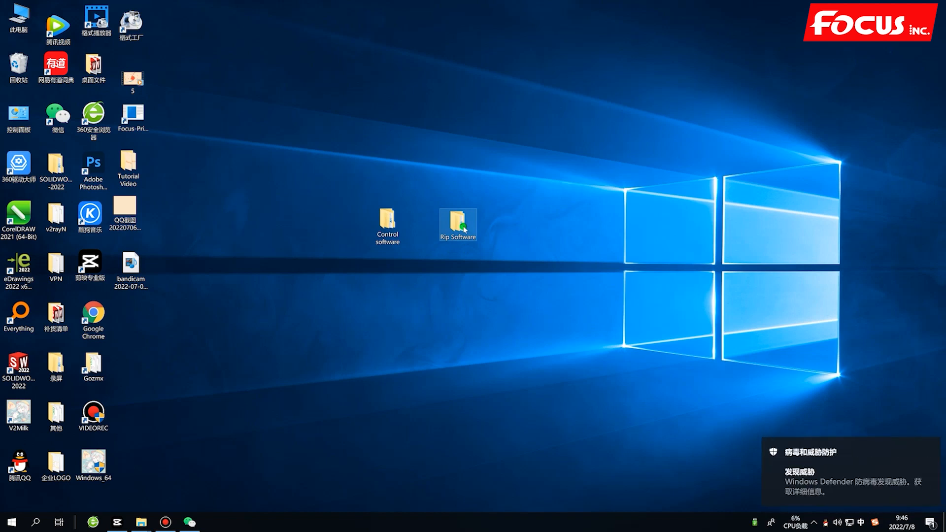
{"action": "left_click", "coordinate": [927, 448]}
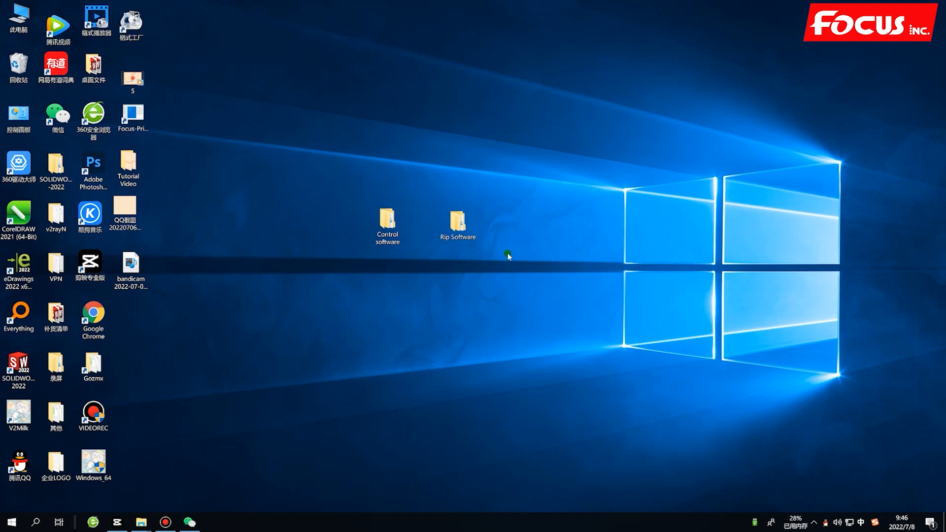
{"action": "left_click", "coordinate": [383, 231]}
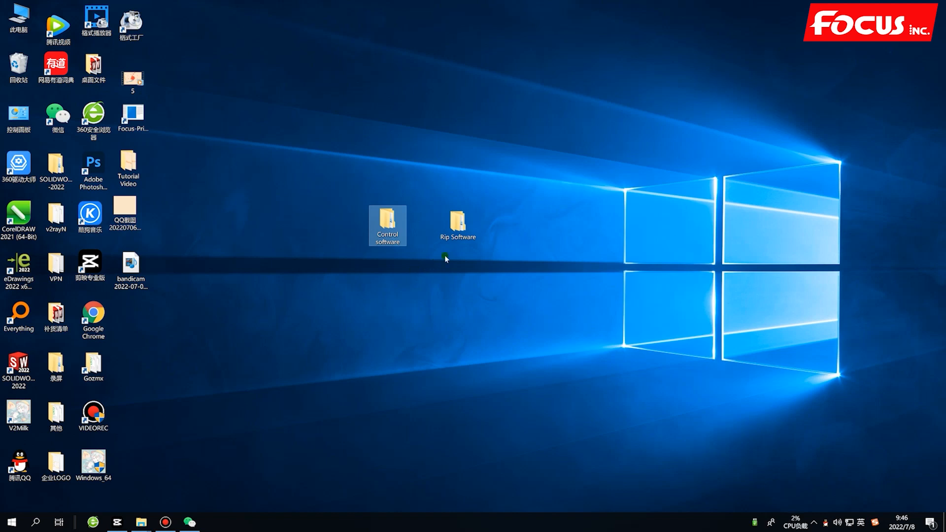
{"action": "left_click", "coordinate": [814, 523]}
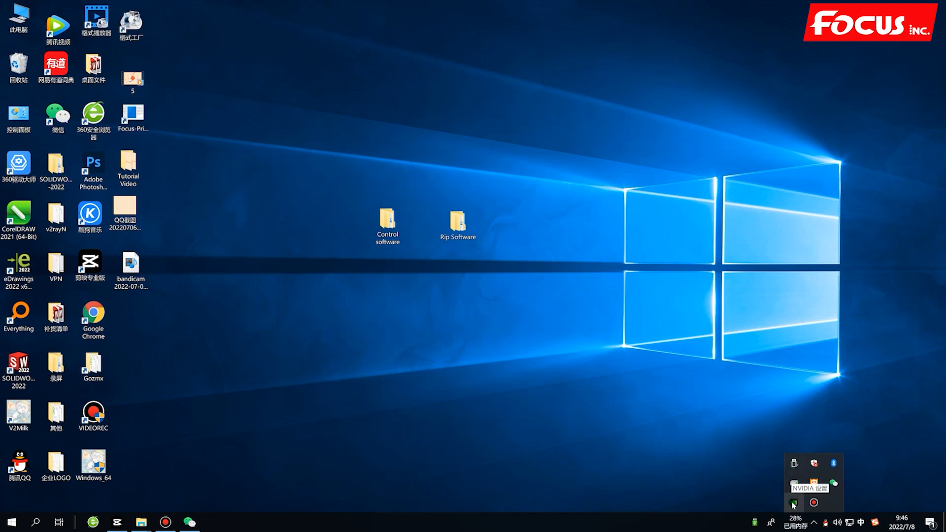
{"action": "left_click", "coordinate": [722, 350]}
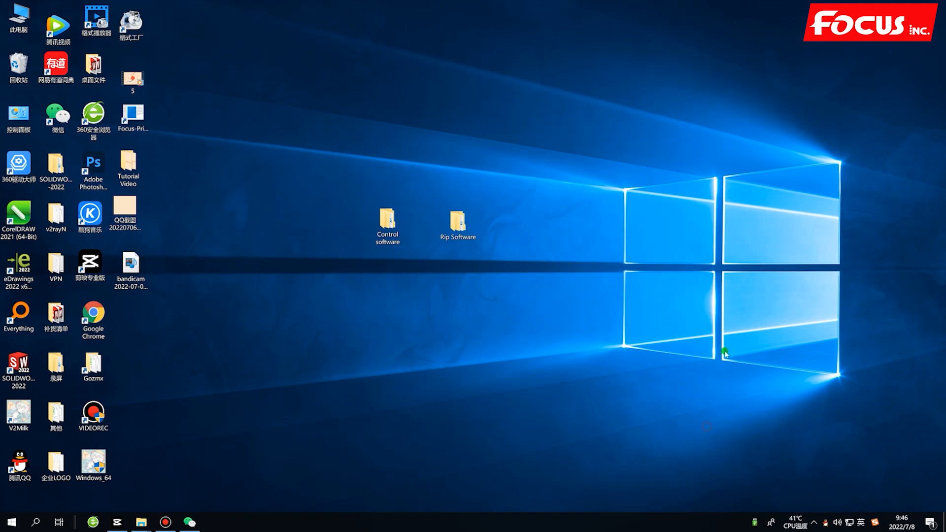
{"action": "left_click", "coordinate": [394, 218]}
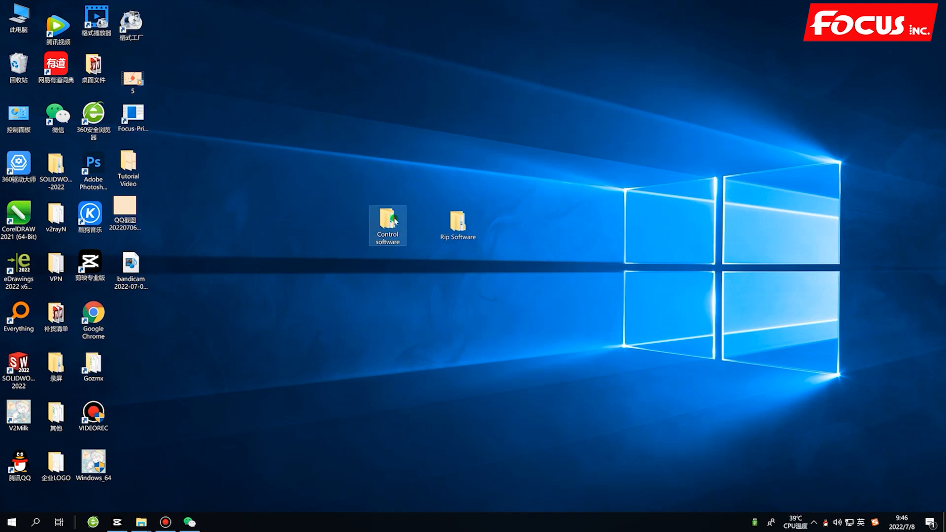
{"action": "double_click", "coordinate": [393, 219]}
{"action": "left_click", "coordinate": [930, 7]}
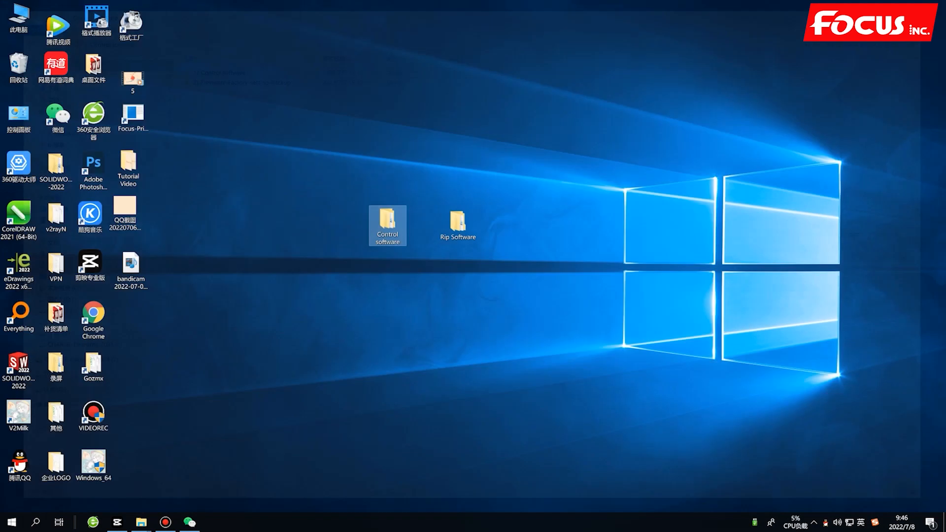
{"action": "left_click", "coordinate": [507, 313]}
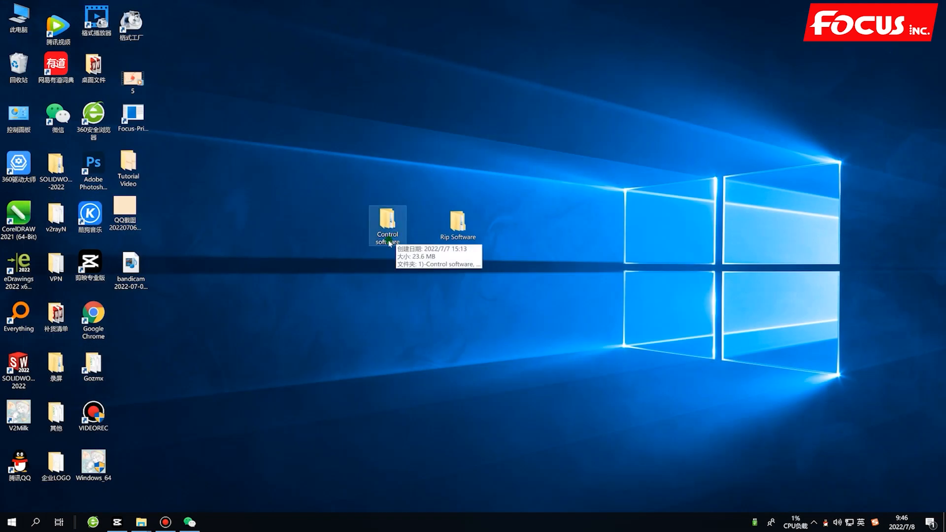
Bring up the QQ group chat window, hide it and quit the QQ application.
{"action": "key", "text": "ctrl+alt+z"}
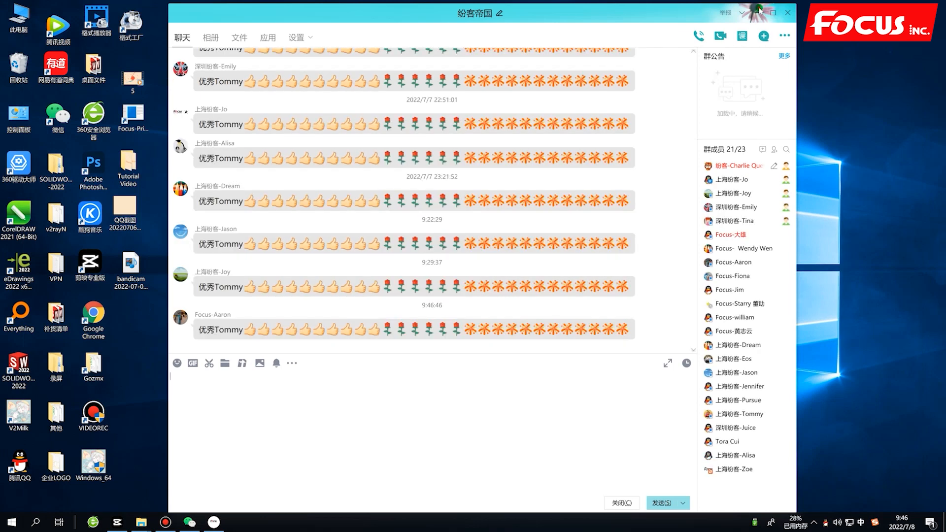
{"action": "left_click", "coordinate": [754, 9]}
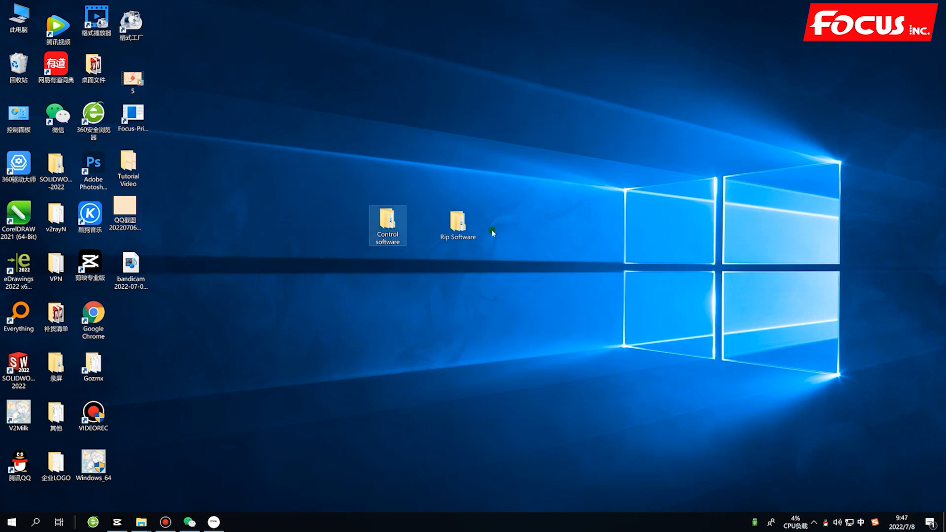
{"action": "right_click", "coordinate": [830, 523]}
{"action": "left_click", "coordinate": [848, 509]}
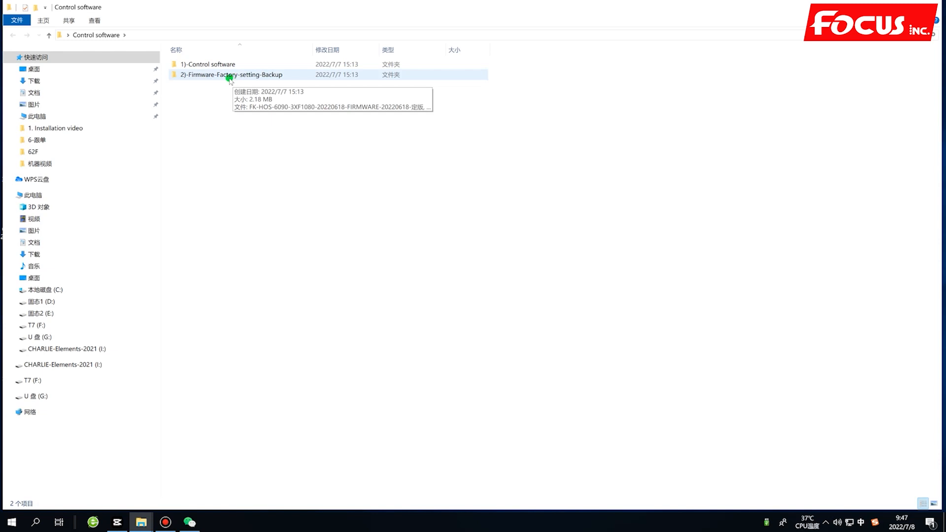
Run the Focus-Print-V5.7.9.0.50FlctCy_20210928(1) installer from the "1)-Control software" folder with English as the setup language.
{"action": "left_click", "coordinate": [215, 64]}
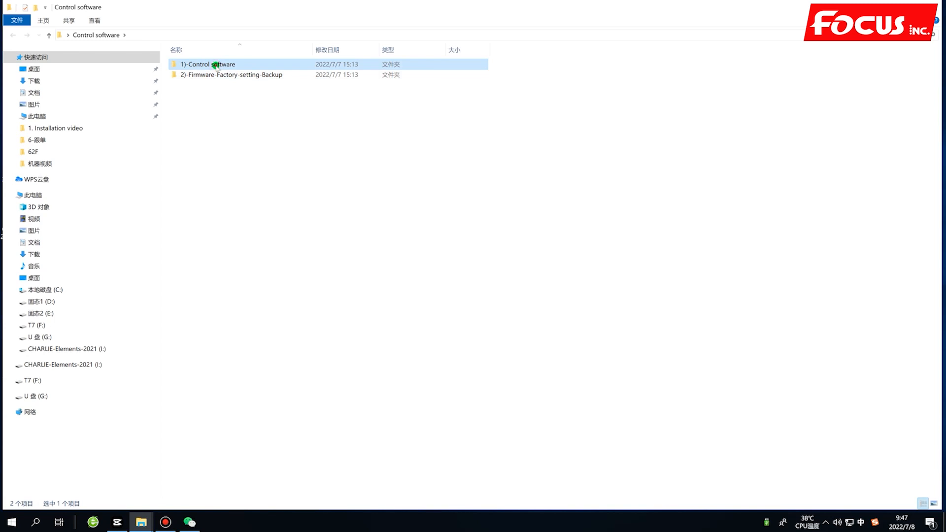
{"action": "double_click", "coordinate": [216, 65]}
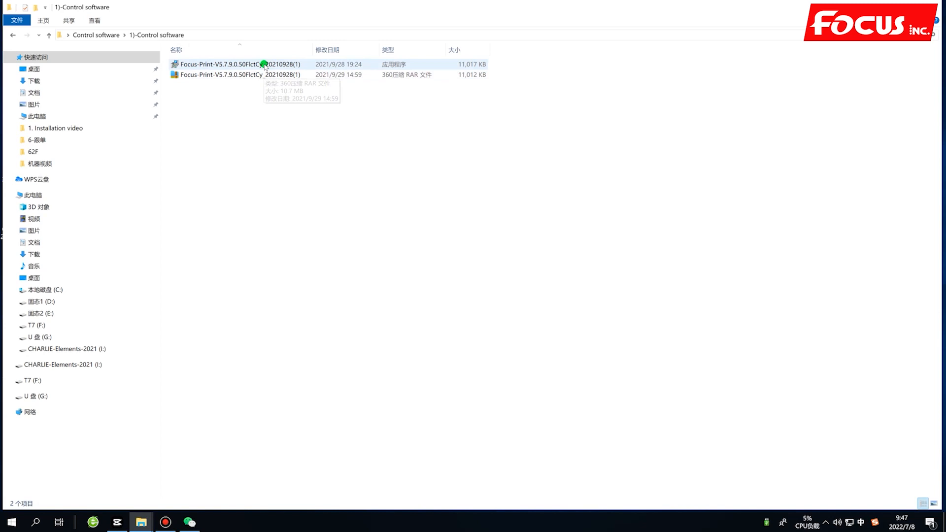
{"action": "double_click", "coordinate": [264, 64]}
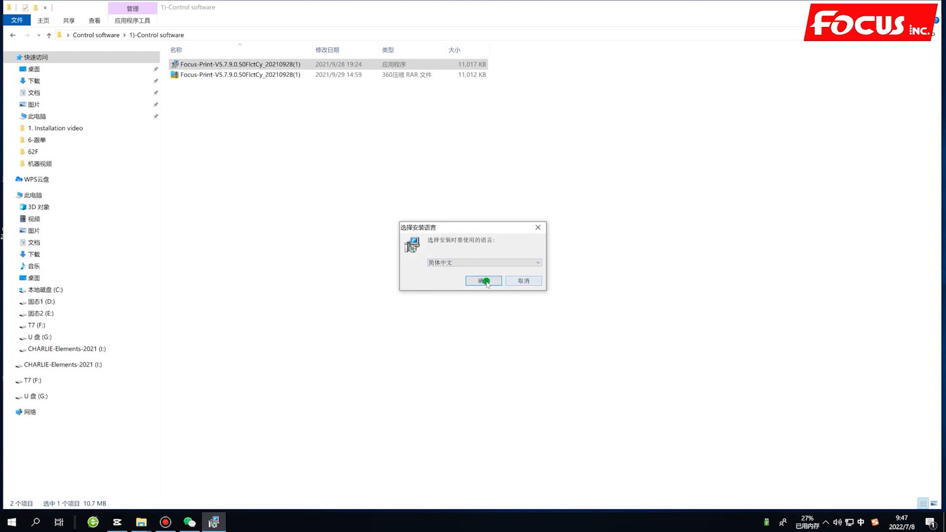
{"action": "left_click", "coordinate": [470, 263]}
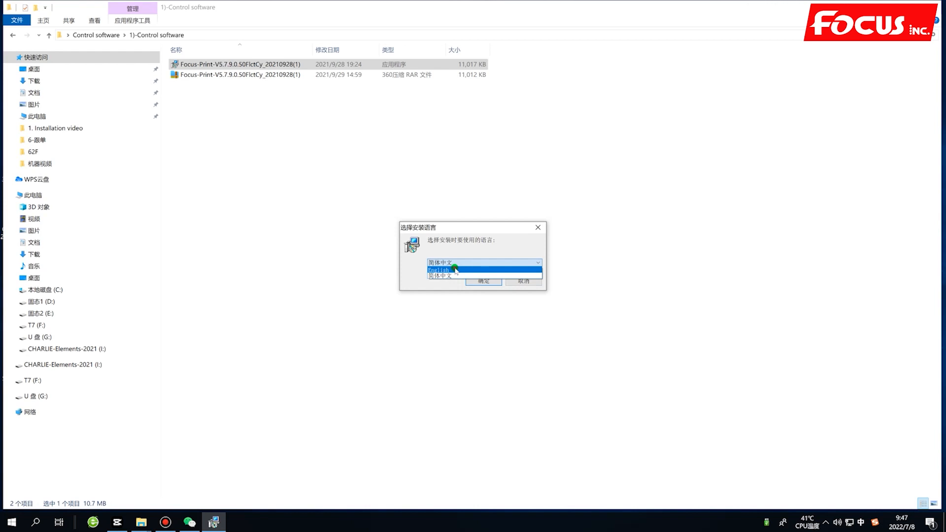
{"action": "left_click", "coordinate": [454, 269]}
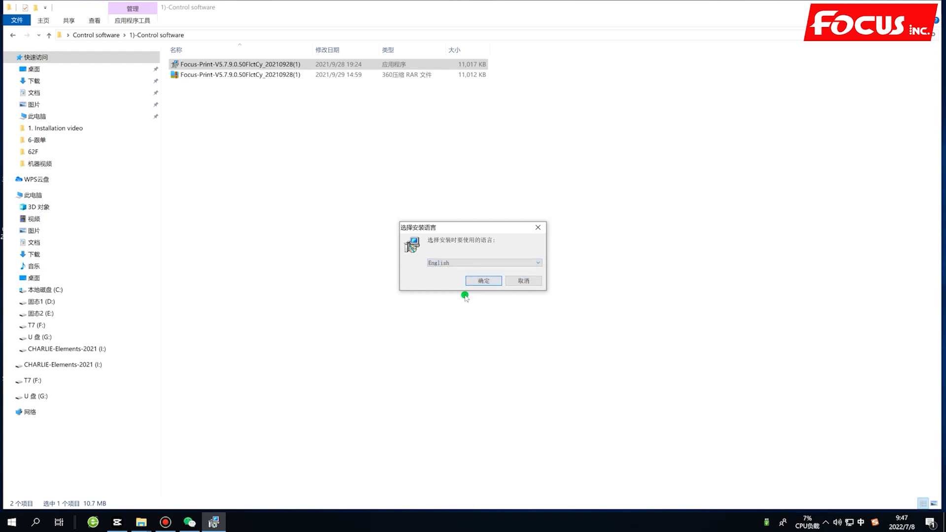
{"action": "left_click", "coordinate": [484, 280]}
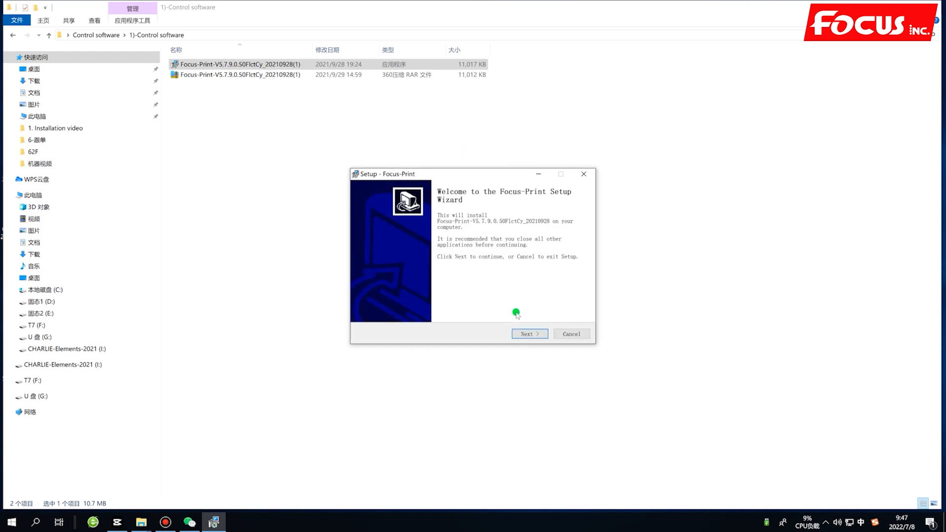
Install Focus-Print with the default destination folder, Start Menu folder and shortcut options, and finish the setup wizard.
{"action": "left_click", "coordinate": [530, 334]}
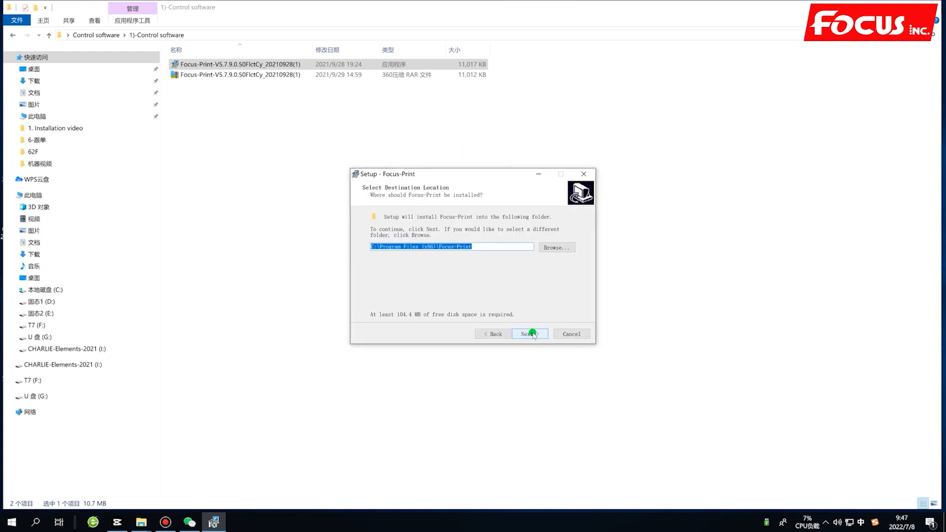
{"action": "left_click", "coordinate": [532, 334]}
{"action": "left_click", "coordinate": [532, 333]}
{"action": "left_click", "coordinate": [532, 334]}
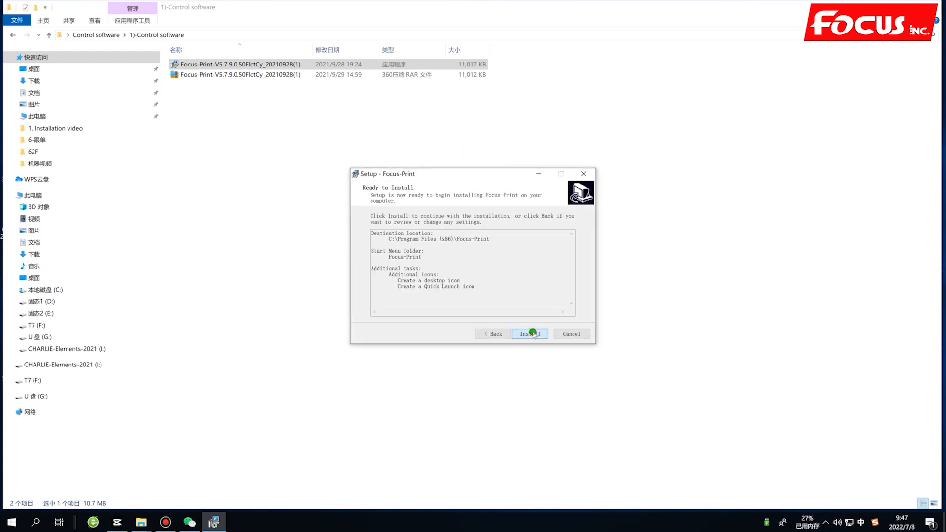
{"action": "left_click", "coordinate": [532, 333]}
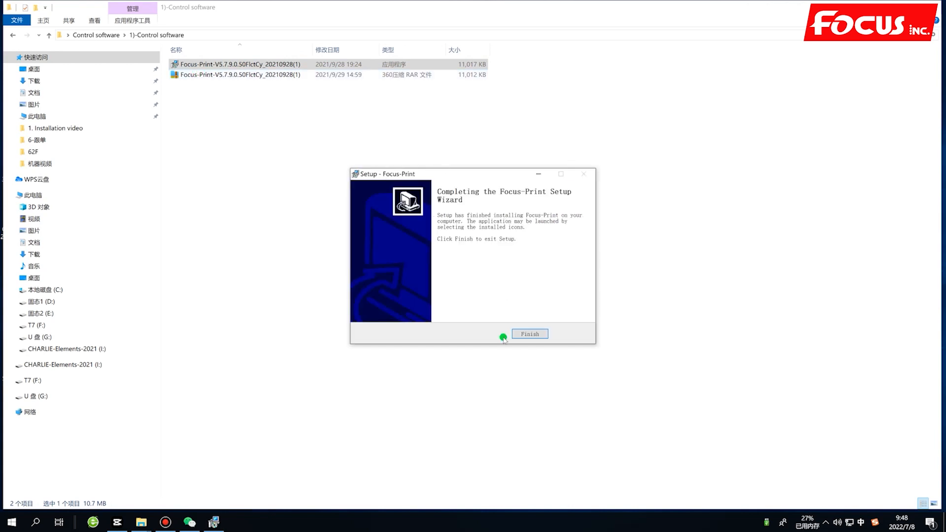
{"action": "left_click", "coordinate": [529, 334]}
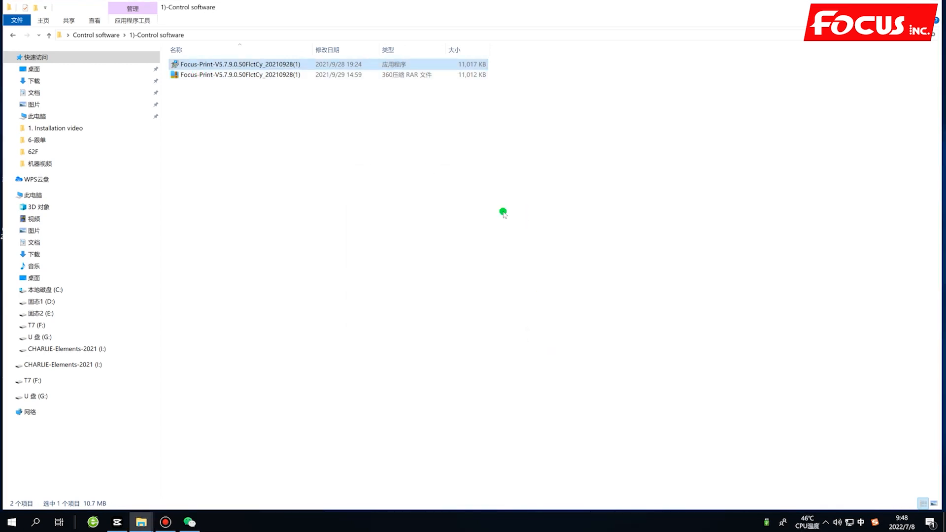
Place the new Focus-Print shortcut on the free desktop area below the Rip Software folder and launch Focus-Print from it.
{"action": "left_click", "coordinate": [884, 4]}
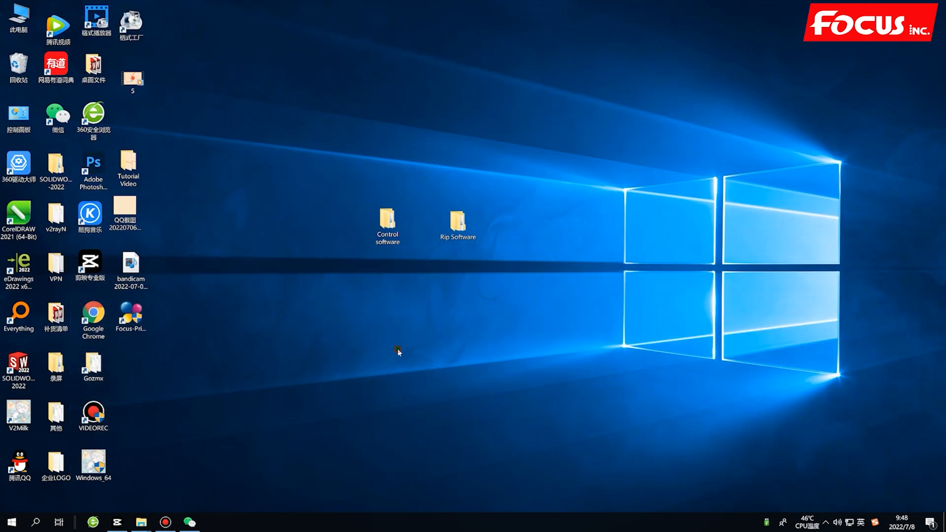
{"action": "left_click_drag", "start_coordinate": [130, 312], "coordinate": [463, 322]}
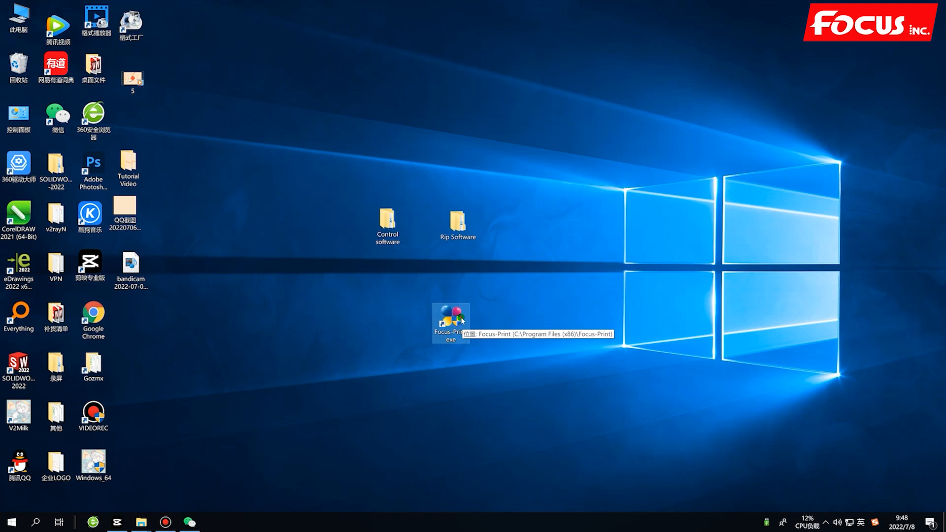
{"action": "double_click", "coordinate": [461, 319]}
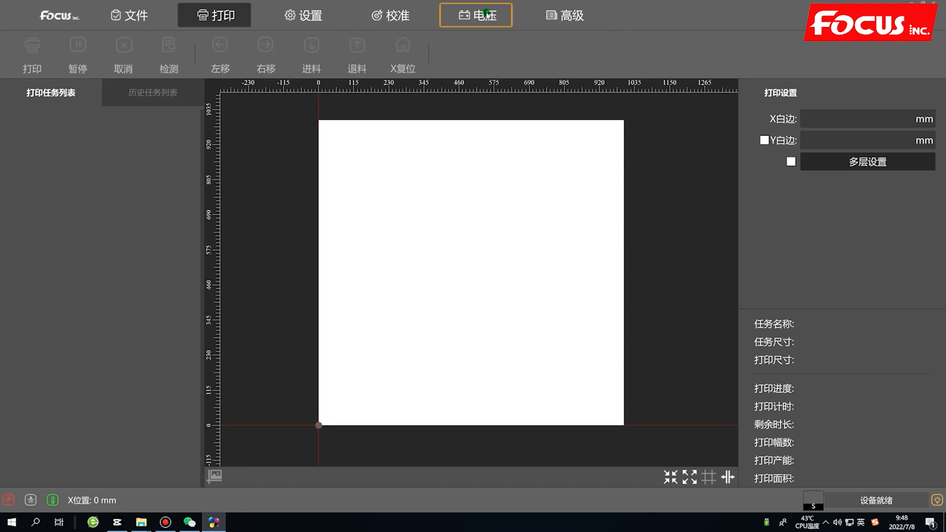
Look through the advanced (高级), settings (设置), calibration (校准) and voltage (电压) pages, including the version information and advanced settings (高级设置).
{"action": "left_click", "coordinate": [554, 16]}
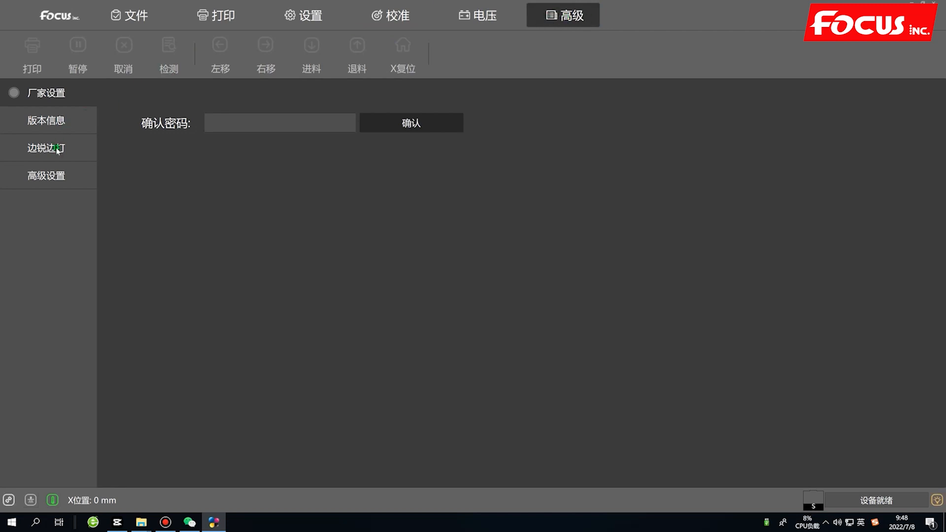
{"action": "left_click", "coordinate": [46, 175]}
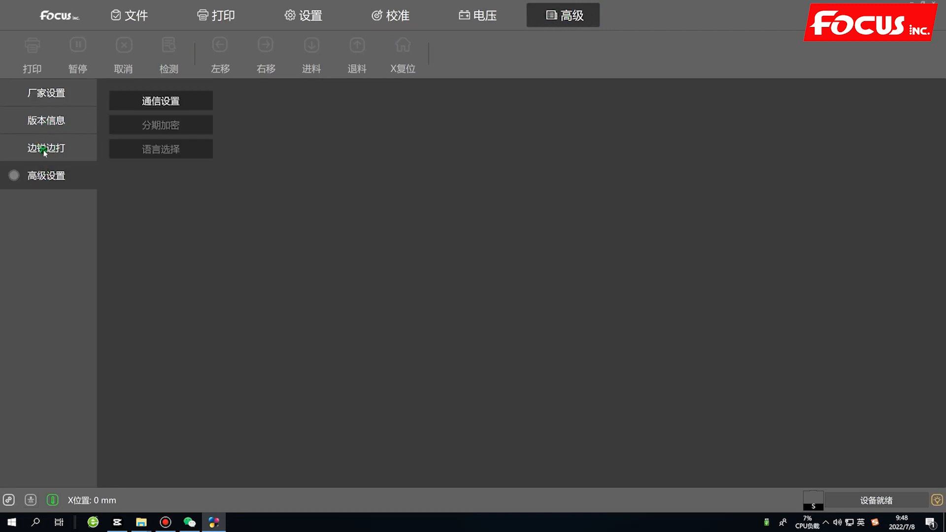
{"action": "left_click", "coordinate": [44, 150]}
{"action": "left_click", "coordinate": [42, 124]}
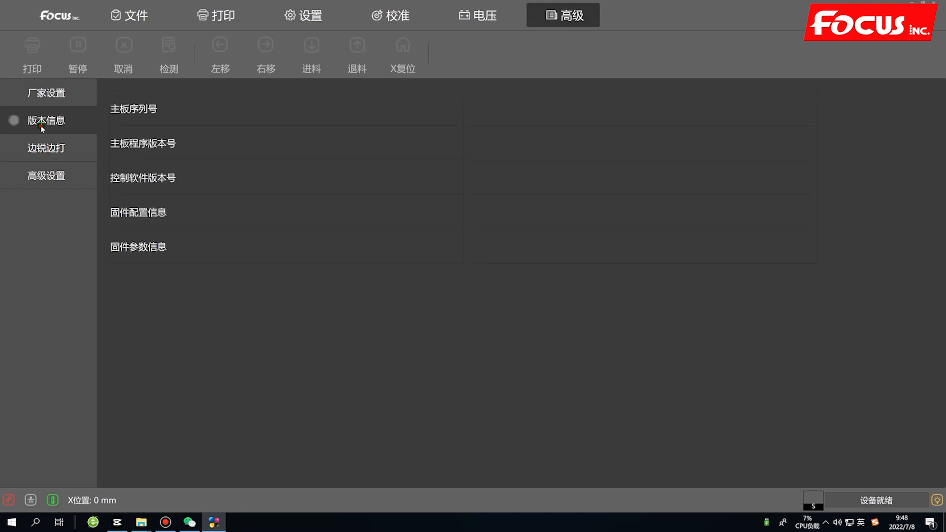
{"action": "left_click", "coordinate": [46, 97]}
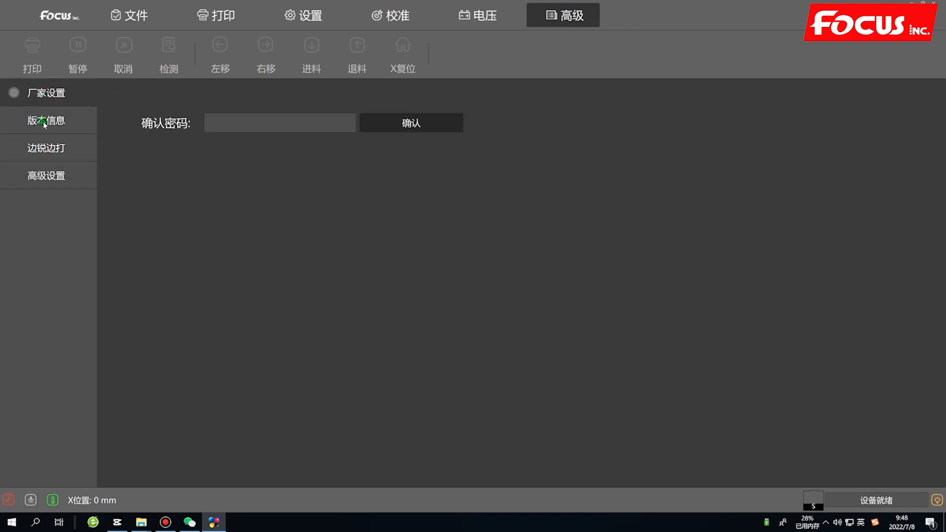
{"action": "left_click", "coordinate": [322, 12]}
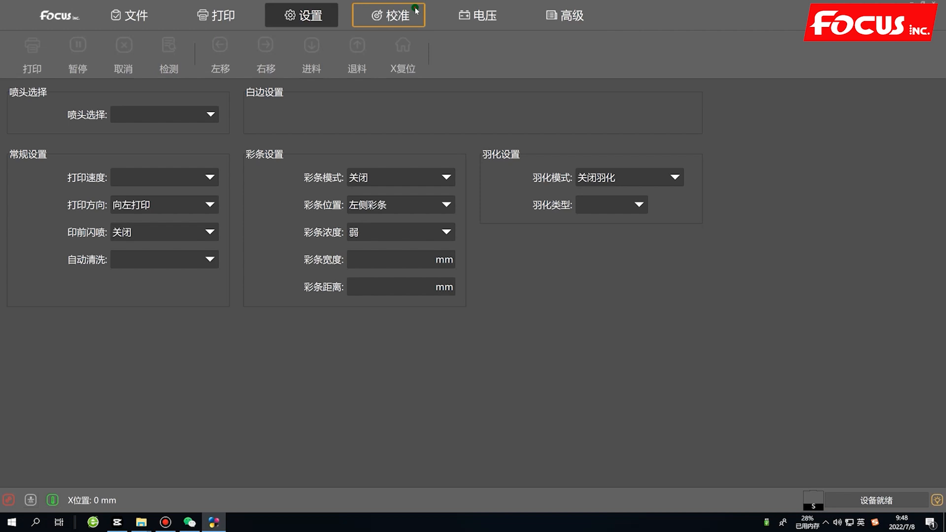
{"action": "left_click", "coordinate": [415, 10]}
{"action": "left_click", "coordinate": [483, 15]}
{"action": "left_click", "coordinate": [566, 19]}
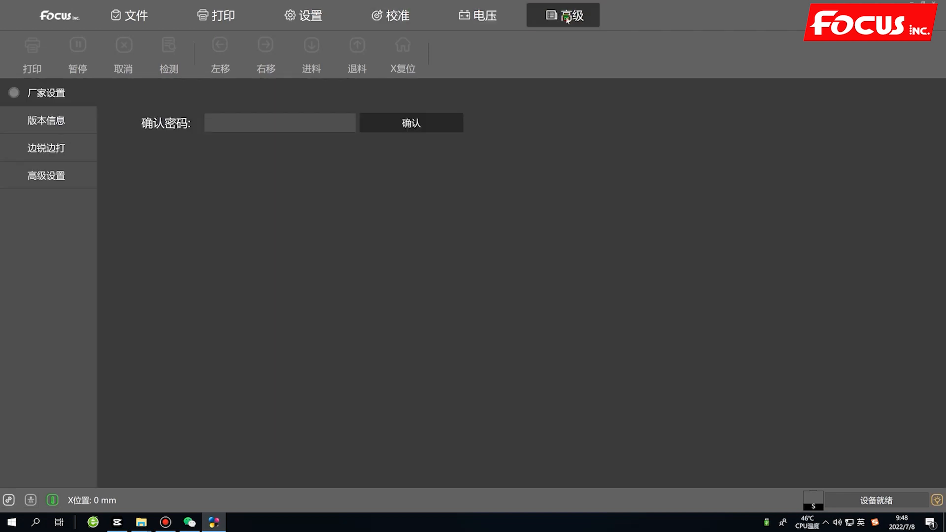
{"action": "left_click", "coordinate": [43, 123]}
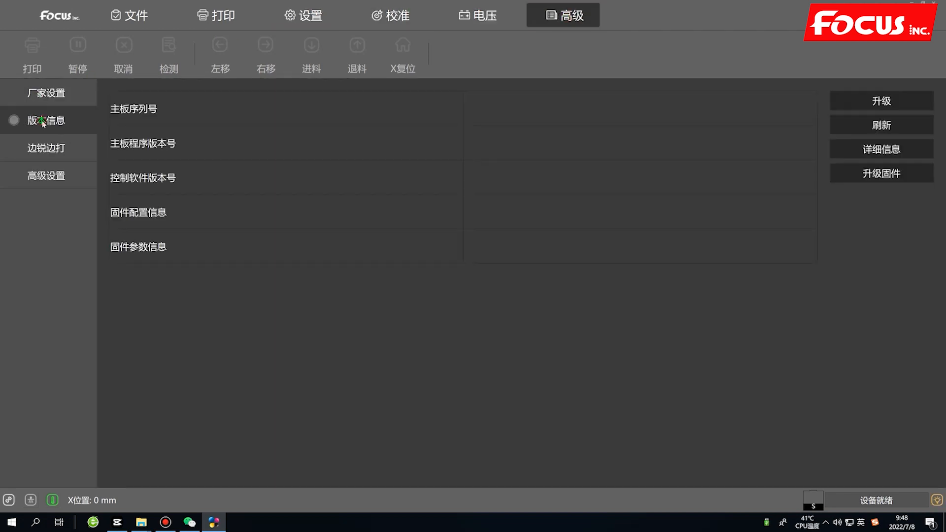
{"action": "left_click", "coordinate": [41, 147]}
{"action": "left_click", "coordinate": [43, 175]}
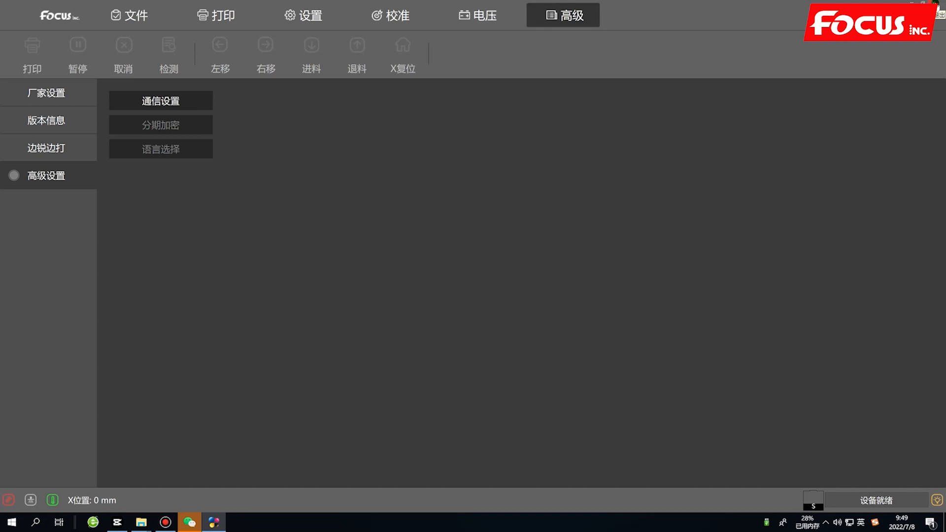
Close Focus-Print and move its desktop shortcut to the empty area below and to the left of the Control software folder.
{"action": "left_click", "coordinate": [934, 5]}
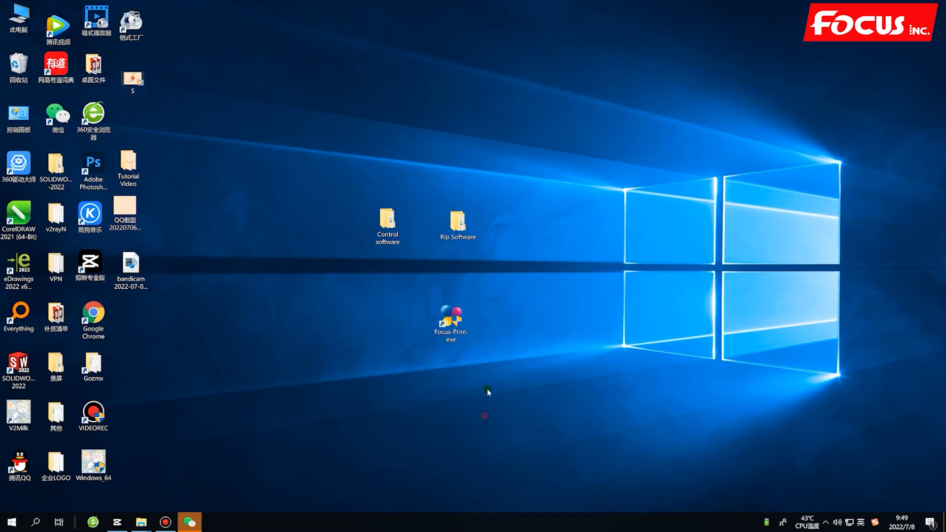
{"action": "left_click_drag", "start_coordinate": [450, 320], "coordinate": [297, 324]}
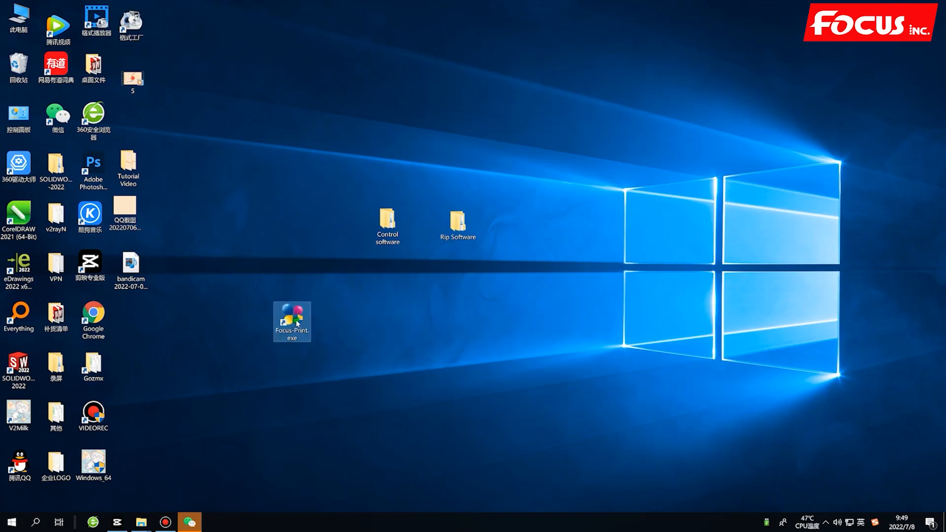
Move the Focus-Print shortcut next to the existing desktop icon columns and the Control software folder to the free area above it.
{"action": "left_click_drag", "start_coordinate": [290, 322], "coordinate": [154, 345]}
{"action": "left_click_drag", "start_coordinate": [190, 309], "coordinate": [177, 329]}
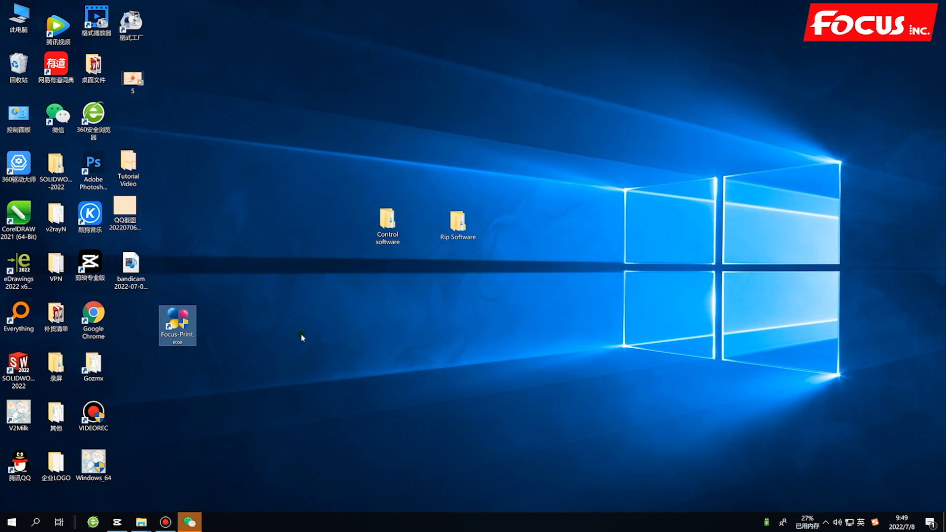
{"action": "left_click_drag", "start_coordinate": [404, 223], "coordinate": [237, 188]}
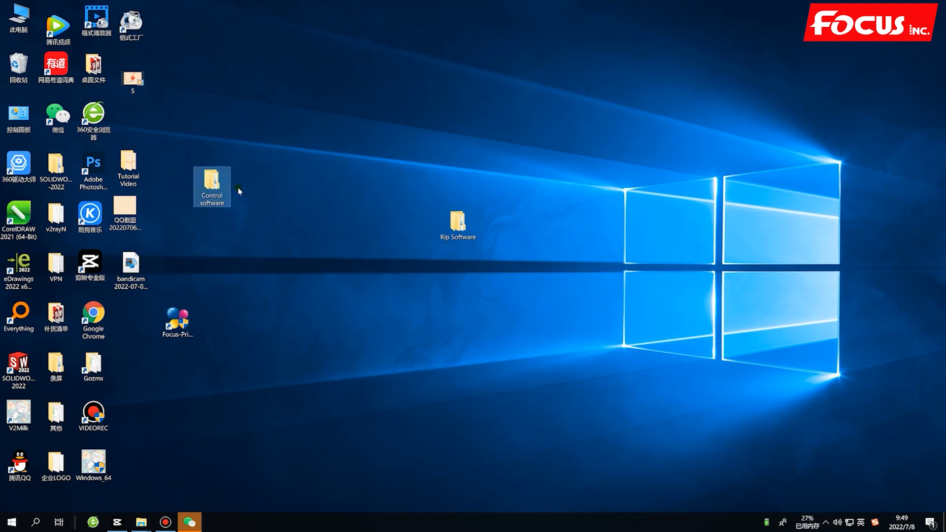
Open the Rip Software folder, examine the contents of the FocusRIP_Hos_V5.11_EPS-F1080-UV archive, and close the archive.
{"action": "double_click", "coordinate": [458, 222]}
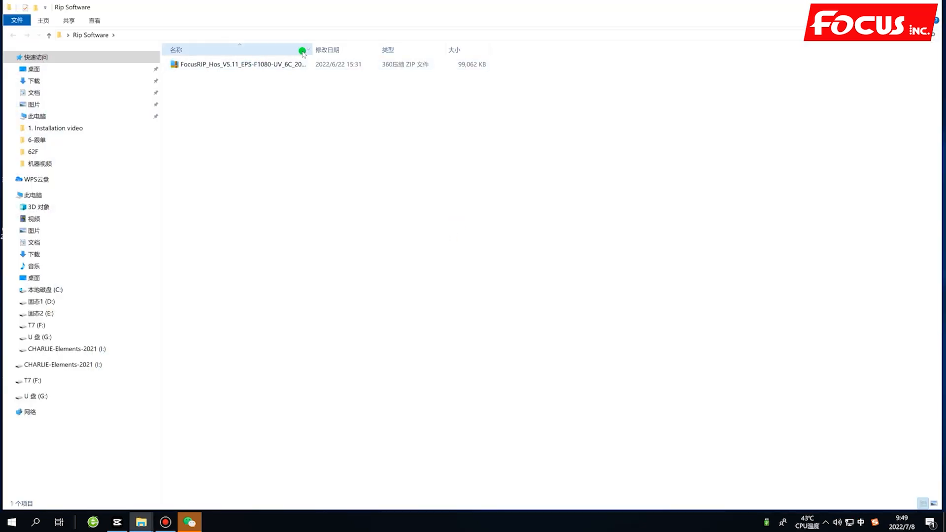
{"action": "left_click", "coordinate": [276, 63]}
{"action": "double_click", "coordinate": [283, 64]}
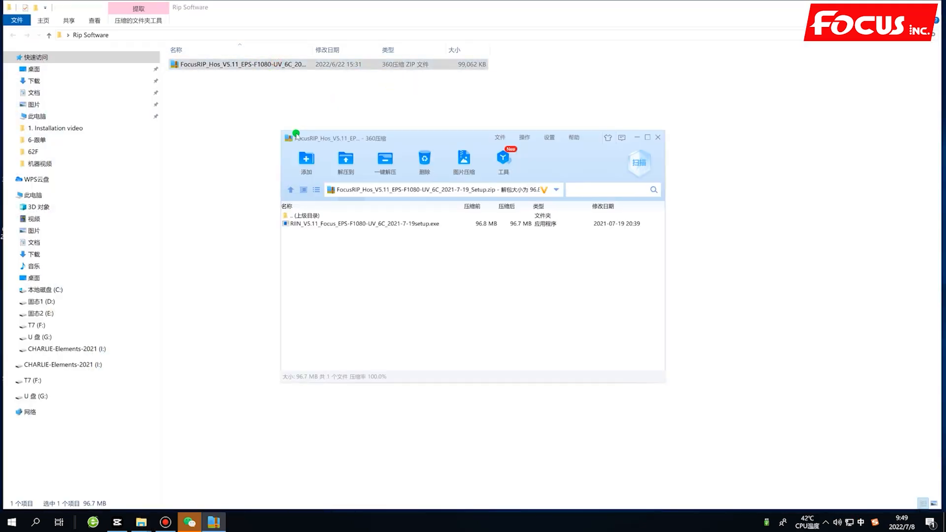
{"action": "left_click", "coordinate": [373, 224]}
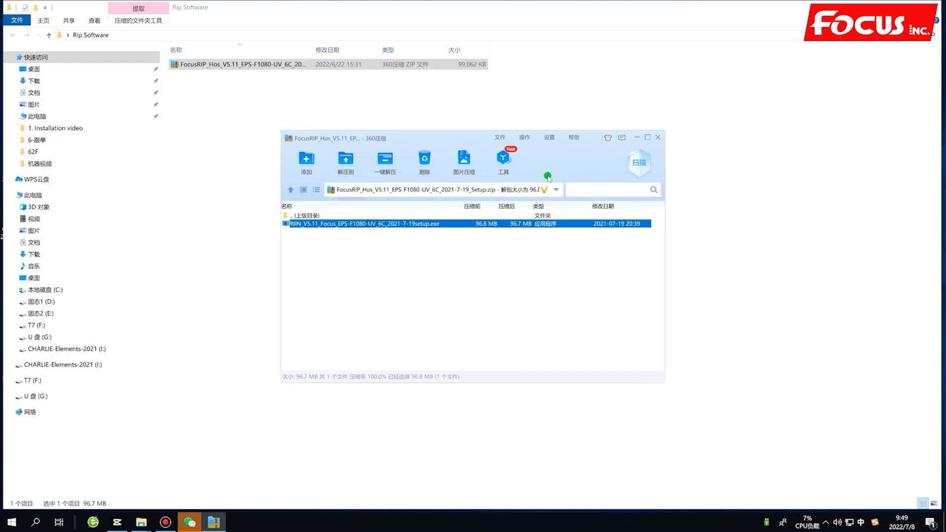
{"action": "left_click", "coordinate": [658, 137]}
Widen the folder's name column to fit the full archive name and minimize the Rip Software window.
{"action": "left_click", "coordinate": [317, 110]}
{"action": "left_click_drag", "start_coordinate": [312, 49], "coordinate": [418, 49]}
{"action": "left_click", "coordinate": [278, 69]}
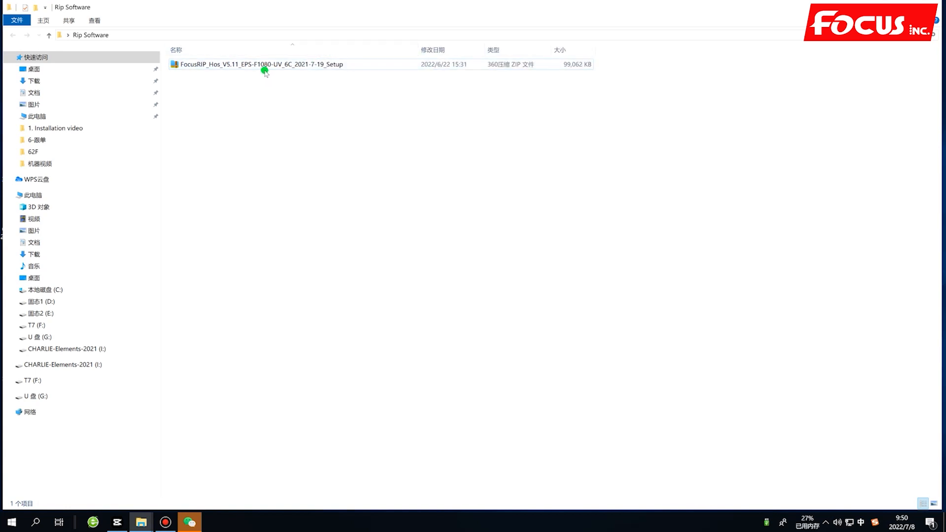
{"action": "left_click", "coordinate": [264, 69]}
{"action": "left_click", "coordinate": [884, 7]}
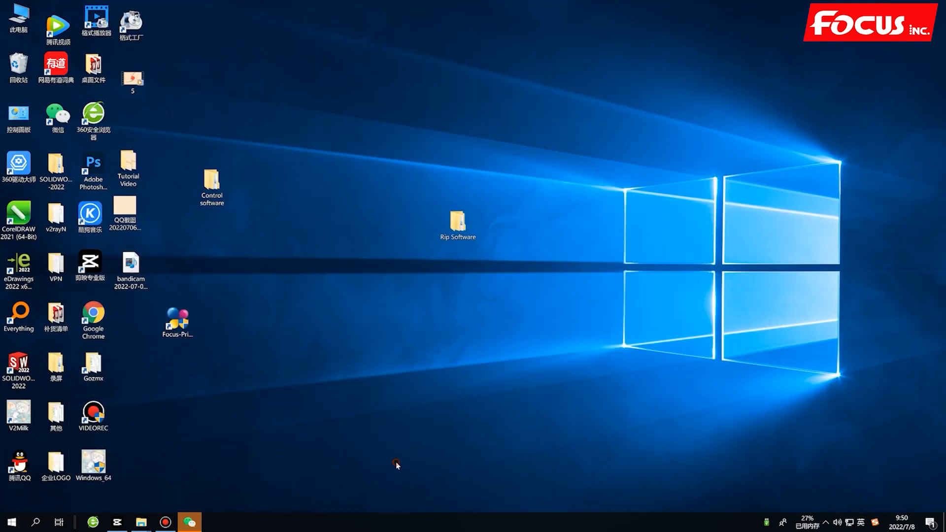
{"action": "left_click", "coordinate": [165, 521]}
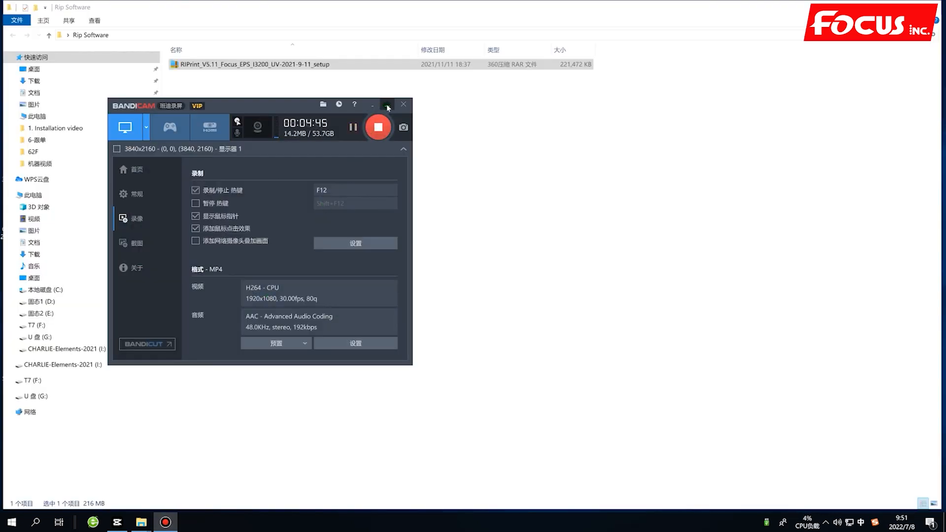
{"action": "left_click", "coordinate": [388, 107]}
{"action": "left_click", "coordinate": [351, 157]}
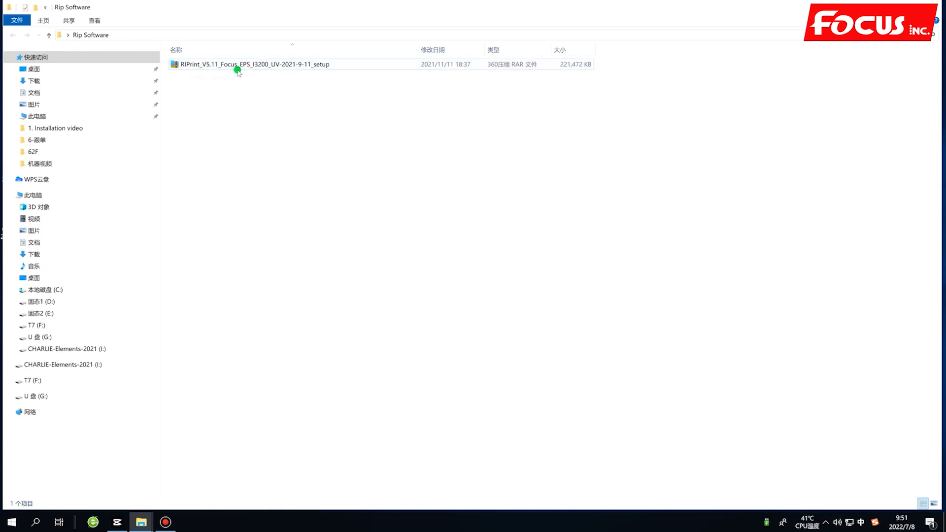
Run RIPrint_V5.11_Focus_EPS_I3200_UV-2021-9-11_setup.exe from its archive in the Rip Software folder and choose English as the setup language.
{"action": "double_click", "coordinate": [275, 65]}
{"action": "double_click", "coordinate": [351, 224]}
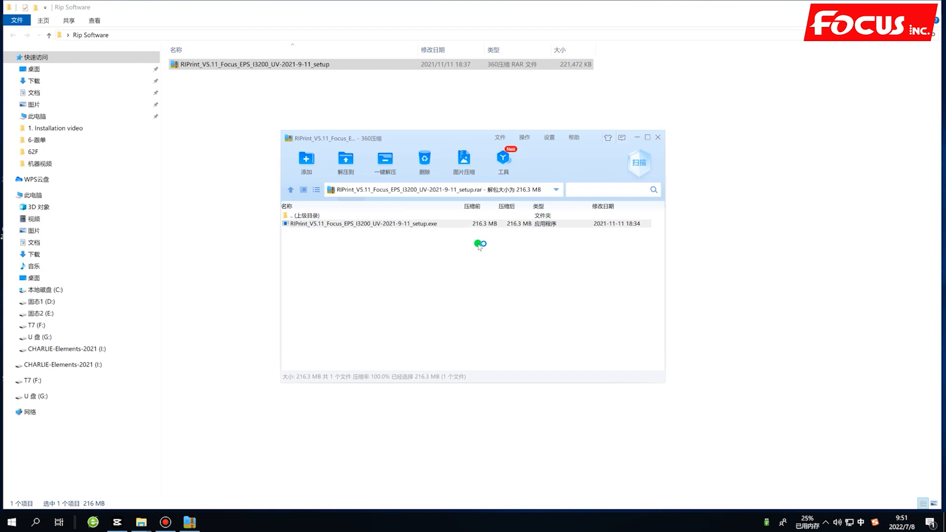
{"action": "left_click", "coordinate": [466, 263]}
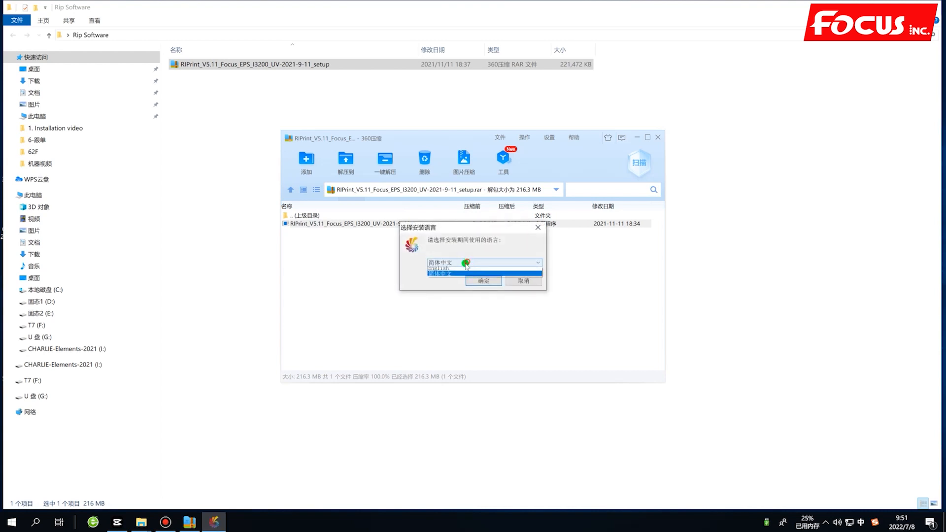
{"action": "left_click", "coordinate": [466, 272]}
{"action": "left_click", "coordinate": [483, 280]}
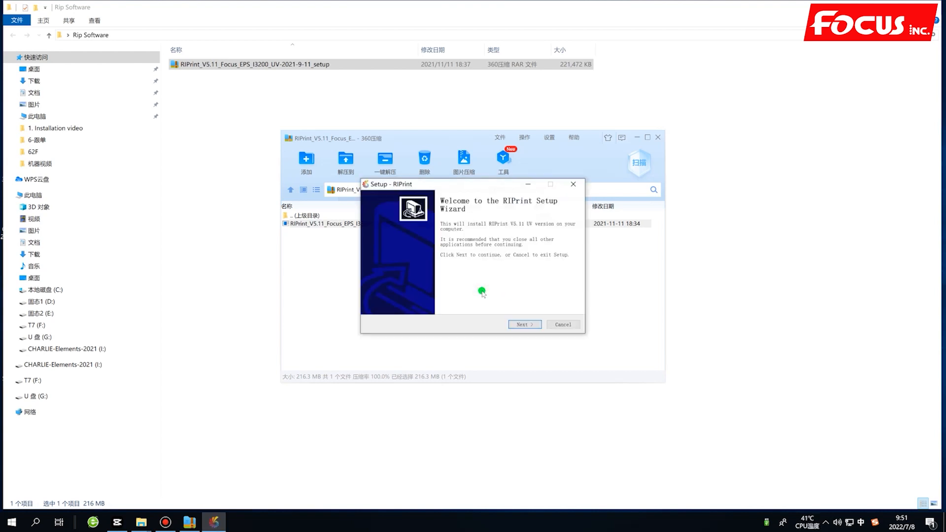
Accept the RIPrint license agreement, keep the default options on the wizard pages, and start the installation.
{"action": "left_click", "coordinate": [524, 324]}
{"action": "left_click", "coordinate": [382, 299]}
{"action": "left_click", "coordinate": [524, 325]}
{"action": "left_click", "coordinate": [524, 324]}
{"action": "left_click", "coordinate": [524, 325]}
{"action": "left_click", "coordinate": [524, 325]}
{"action": "left_click", "coordinate": [525, 325]}
{"action": "left_click", "coordinate": [525, 325]}
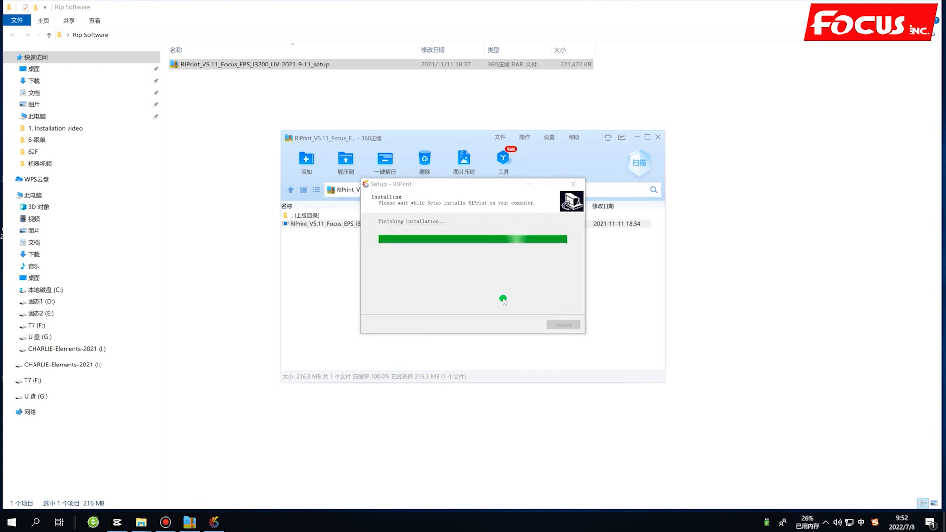
Complete the runtime setup prompts by repairing the Microsoft Visual C++ 2010 x86 Redistributable and finishing its maintenance wizard.
{"action": "left_click", "coordinate": [372, 228]}
{"action": "left_click", "coordinate": [523, 354]}
{"action": "left_click", "coordinate": [562, 355]}
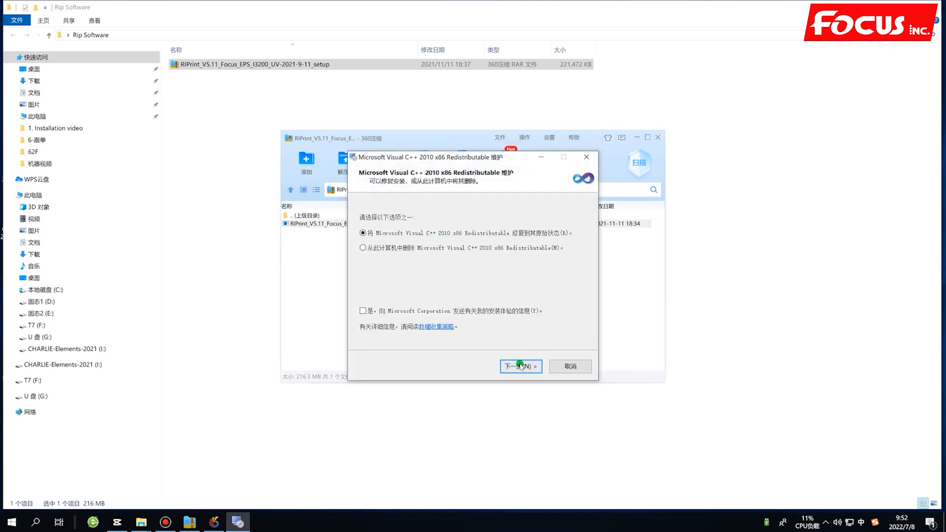
{"action": "left_click", "coordinate": [520, 365]}
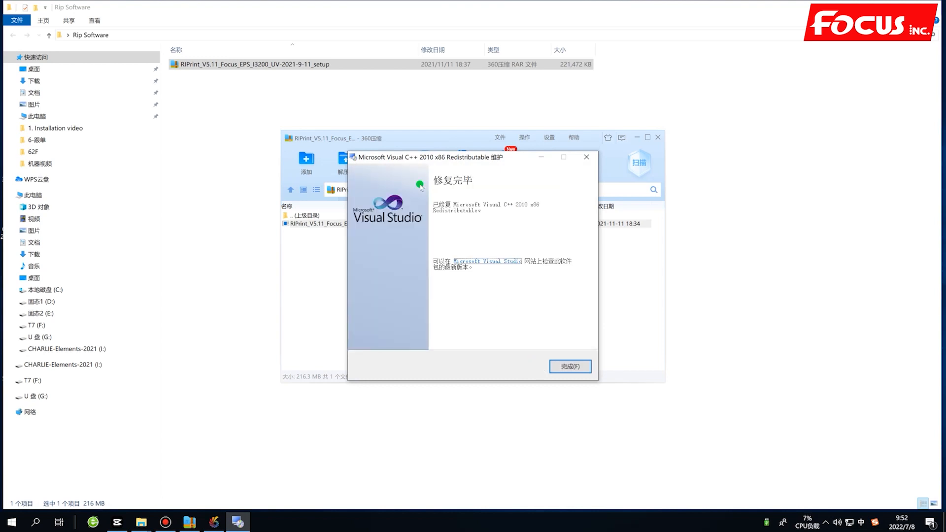
{"action": "left_click", "coordinate": [559, 368]}
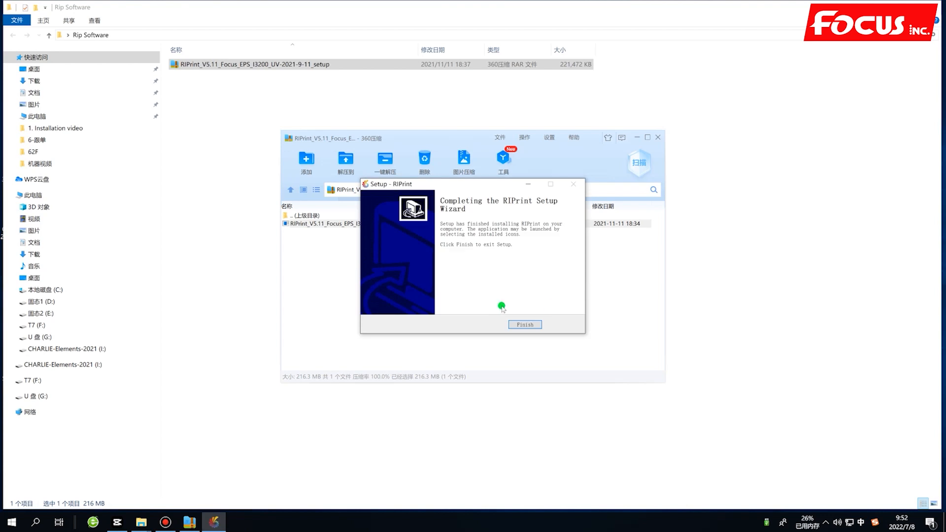
Finish the RIPrint setup wizard, close the archive, and clear the Rip Software window from the desktop.
{"action": "left_click", "coordinate": [526, 324]}
{"action": "left_click", "coordinate": [658, 137]}
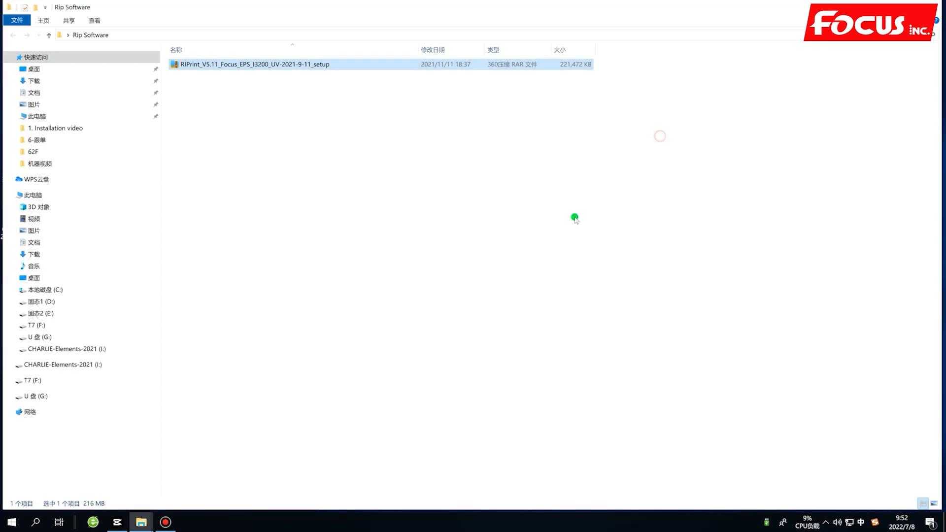
{"action": "left_click", "coordinate": [568, 220]}
{"action": "left_click", "coordinate": [887, 4]}
Place the new RIPrint shortcut in the free desktop area beside the Focus-Print shortcut and launch RIPrint from it.
{"action": "left_click", "coordinate": [559, 386]}
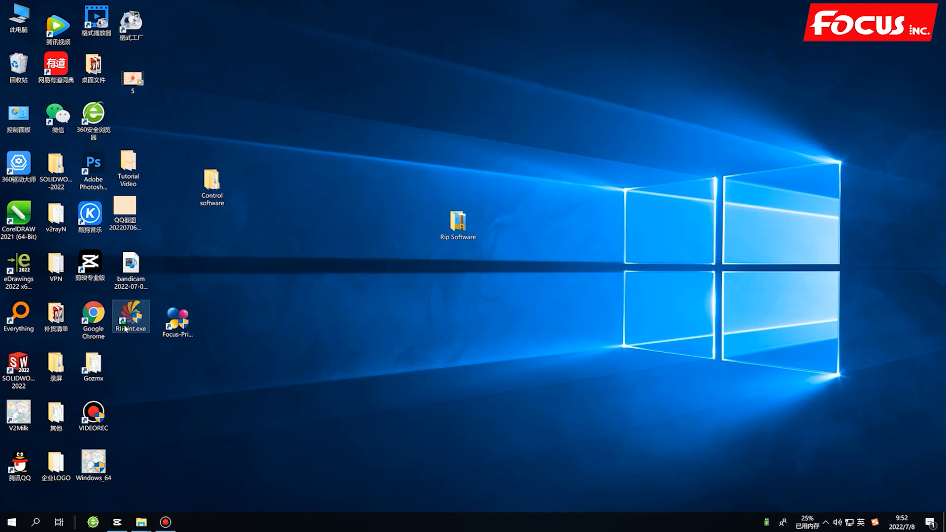
{"action": "left_click_drag", "start_coordinate": [129, 324], "coordinate": [309, 330]}
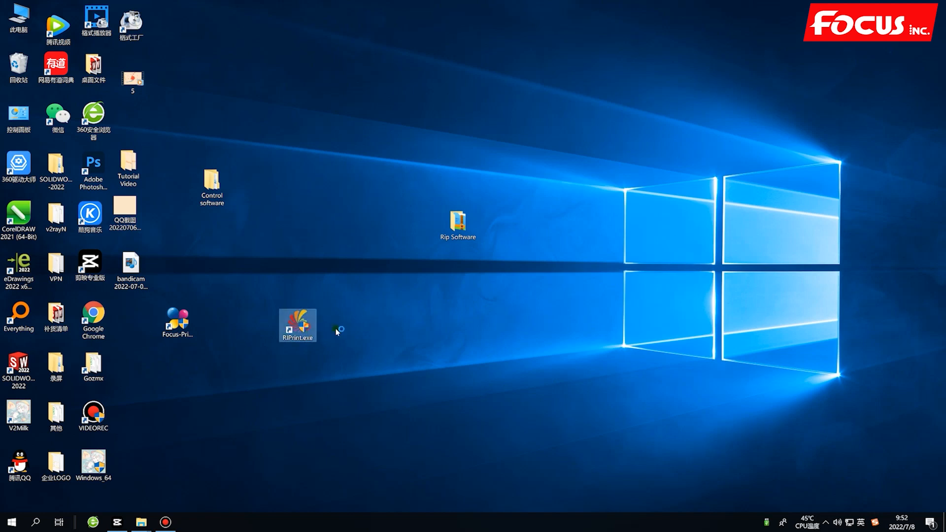
{"action": "left_click", "coordinate": [420, 325]}
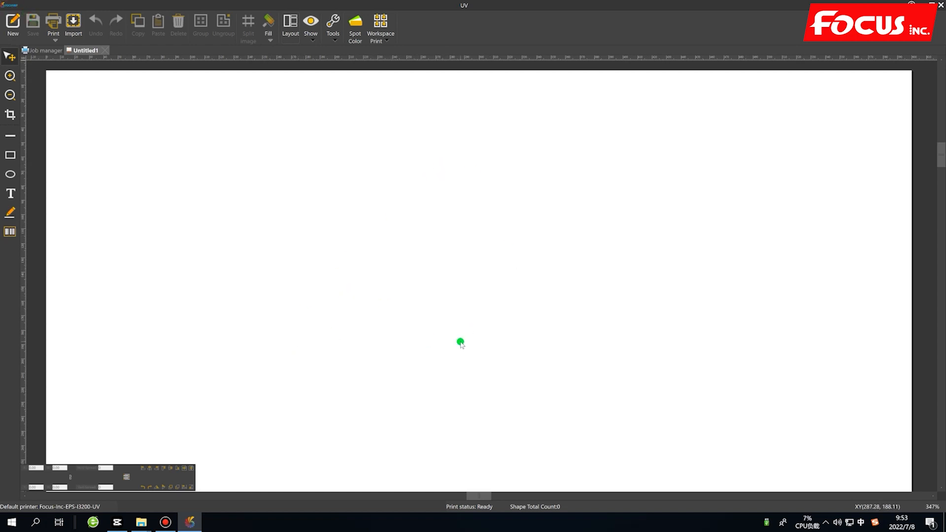
Check the default EPS-I3200-UV entry in the installed printers list of the printer settings and close them.
{"action": "left_click", "coordinate": [10, 5]}
{"action": "left_click", "coordinate": [29, 151]}
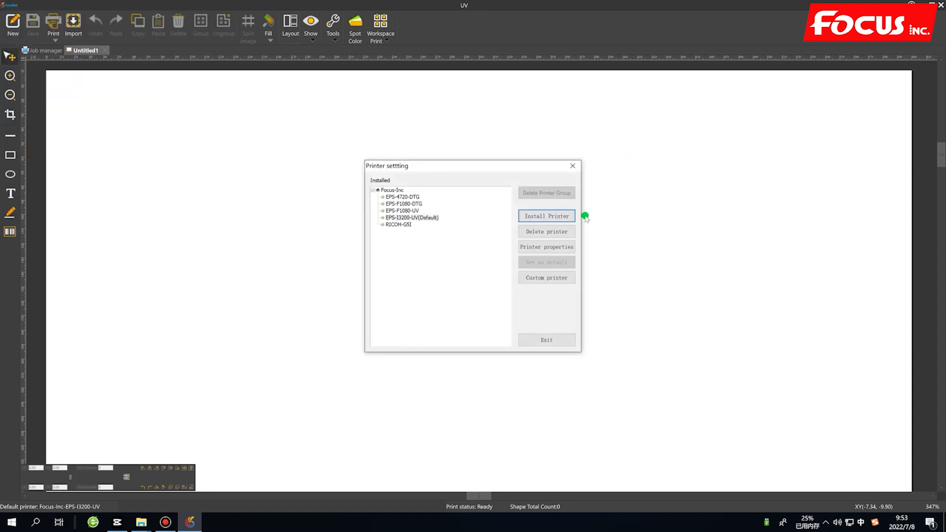
{"action": "left_click", "coordinate": [426, 218]}
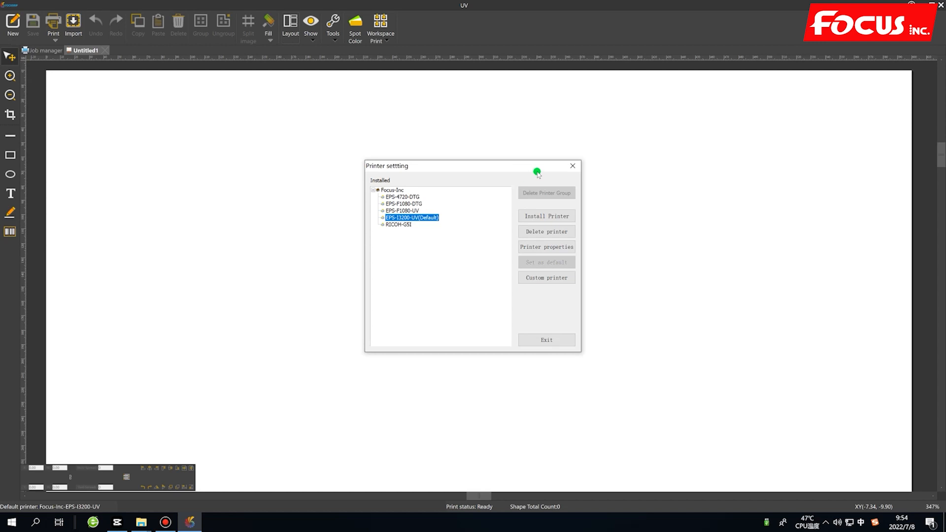
{"action": "left_click", "coordinate": [571, 166]}
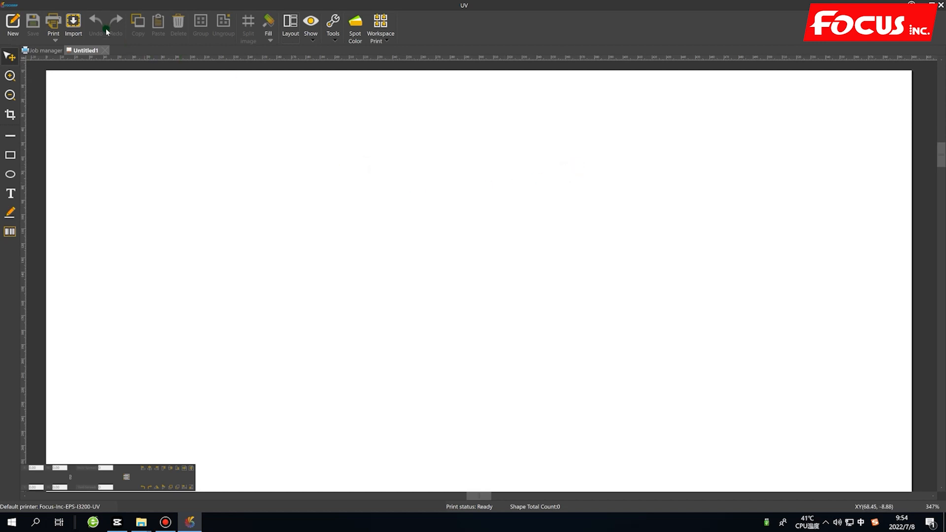
{"action": "left_click", "coordinate": [81, 21]}
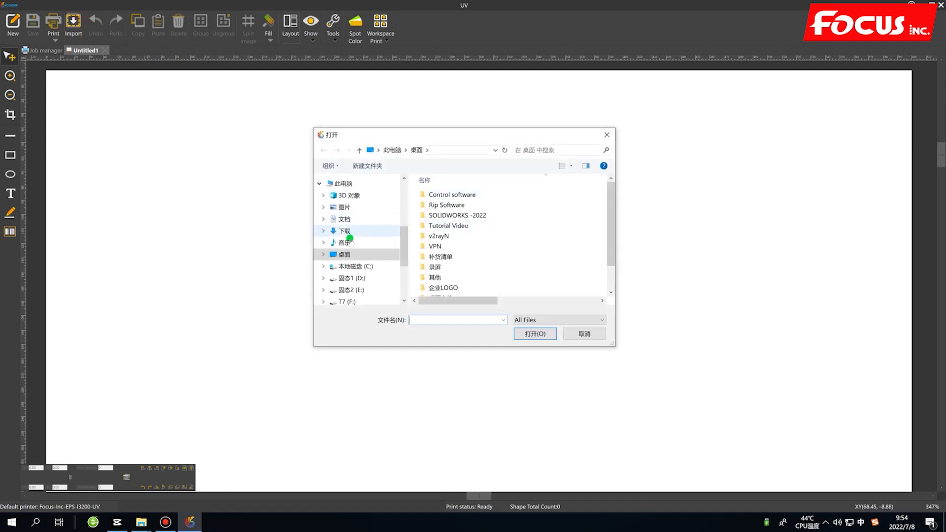
{"action": "scroll", "coordinate": [501, 256], "scroll_direction": "down", "scroll_amount": 2}
{"action": "left_click", "coordinate": [487, 290]}
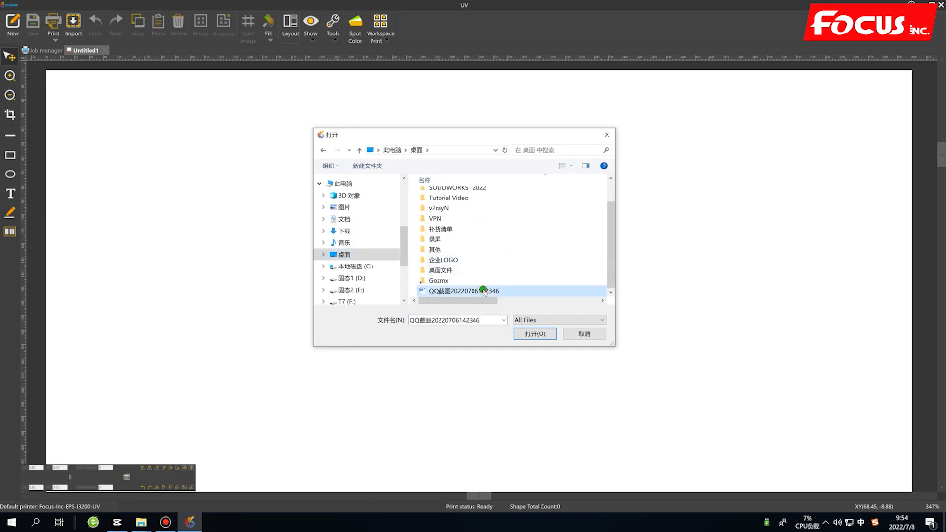
{"action": "left_click", "coordinate": [530, 335]}
{"action": "left_click", "coordinate": [500, 287]}
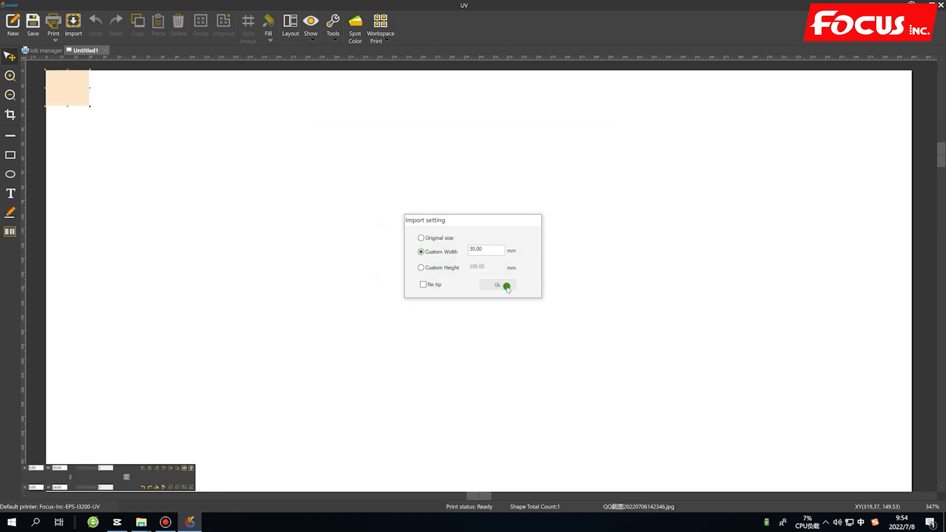
{"action": "left_click_drag", "start_coordinate": [72, 93], "coordinate": [172, 207]}
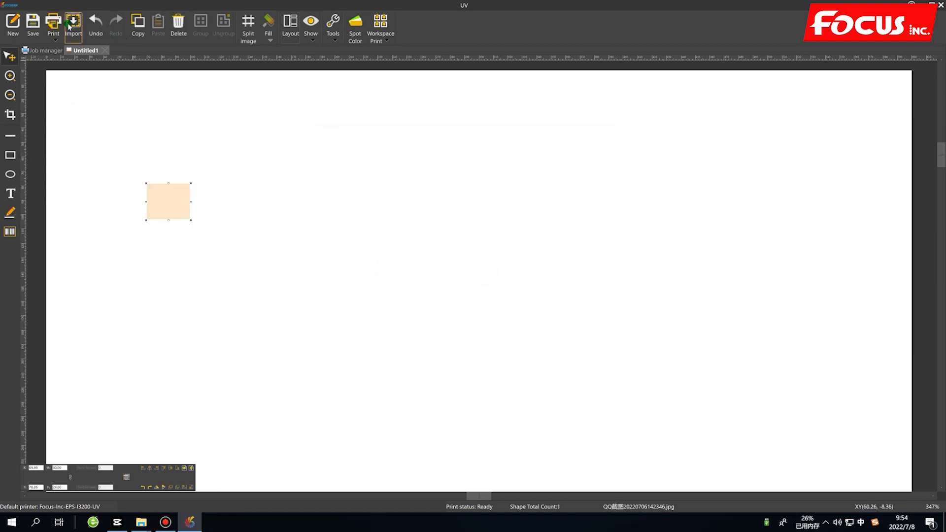
Examine the available print solutions for the image, keep FOCUS_I3200_HC_Hard_Ink_720x1200_4Pass_4C selected, and close the print settings without printing.
{"action": "left_click", "coordinate": [53, 22]}
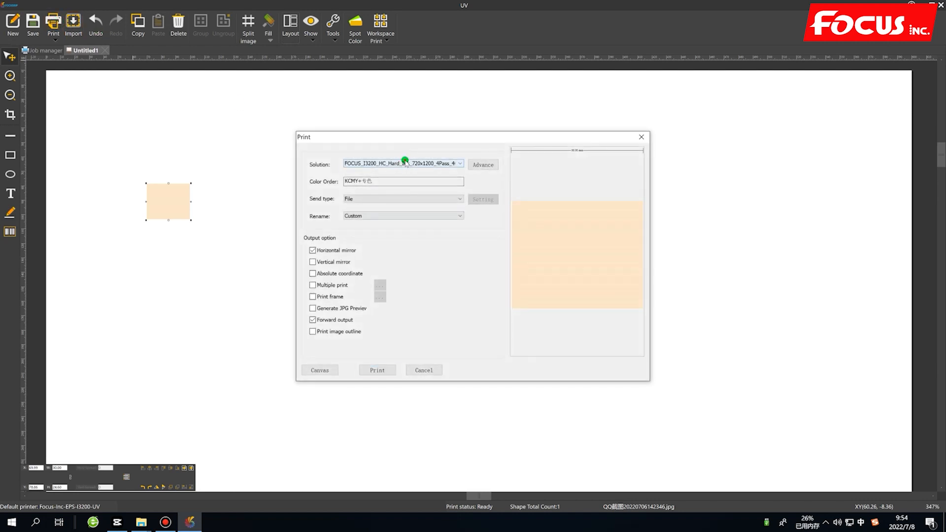
{"action": "left_click", "coordinate": [407, 164]}
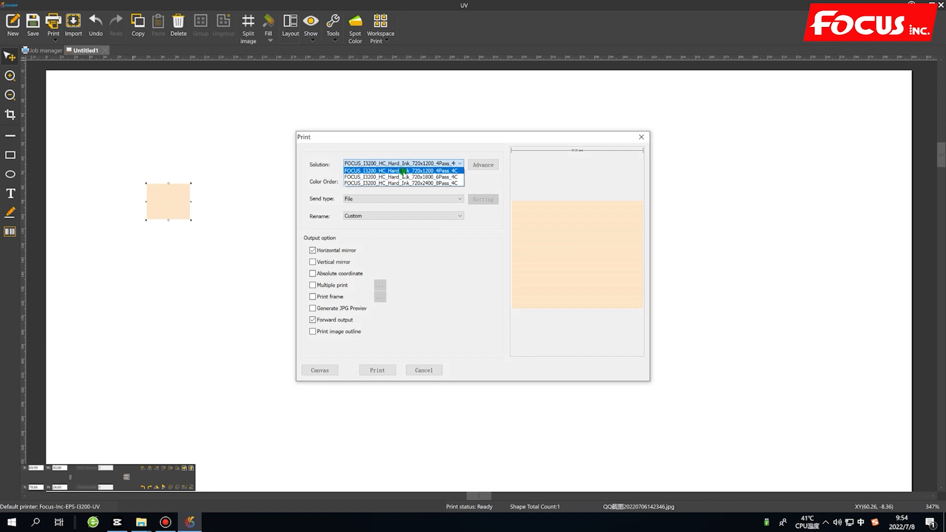
{"action": "left_click", "coordinate": [433, 171]}
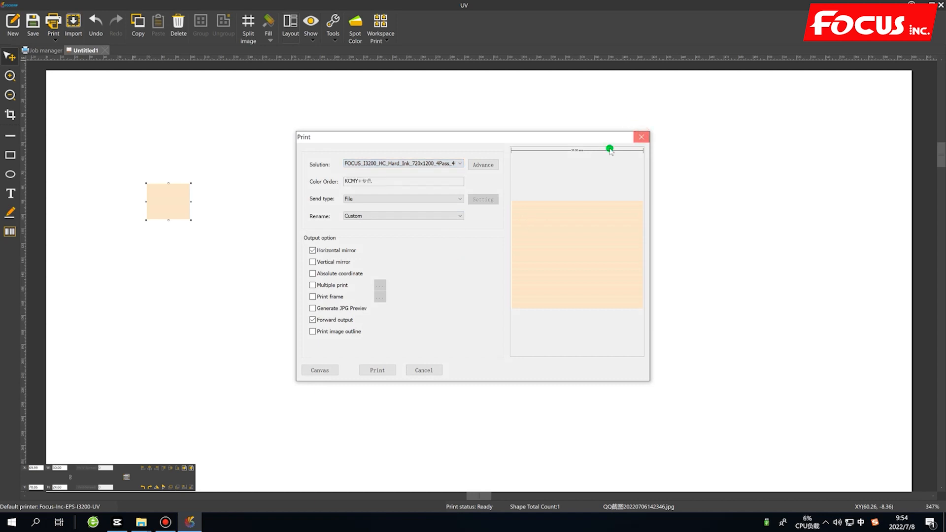
{"action": "left_click", "coordinate": [439, 163]}
{"action": "left_click", "coordinate": [642, 137]}
{"action": "left_click", "coordinate": [642, 137]}
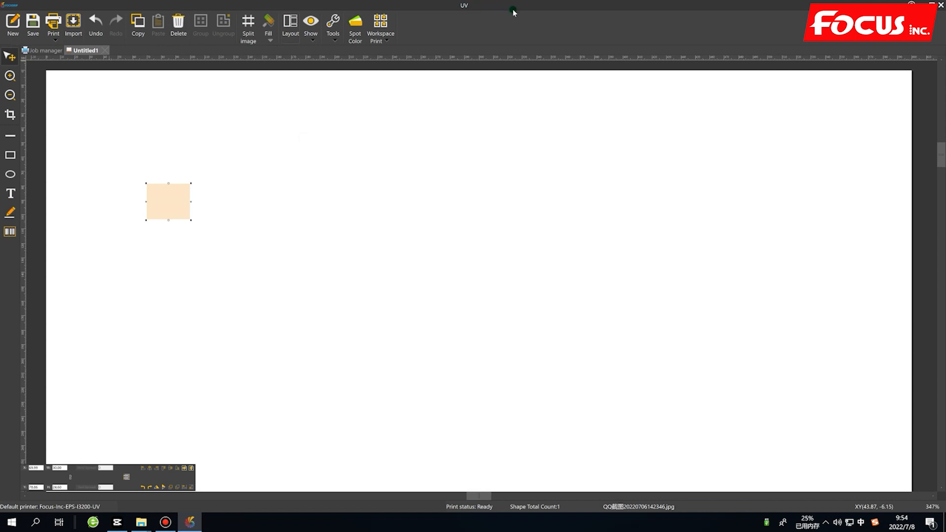
Recheck the default EPS-I3200-UV entry in RIPrint's printer settings and close them.
{"action": "left_click", "coordinate": [9, 5]}
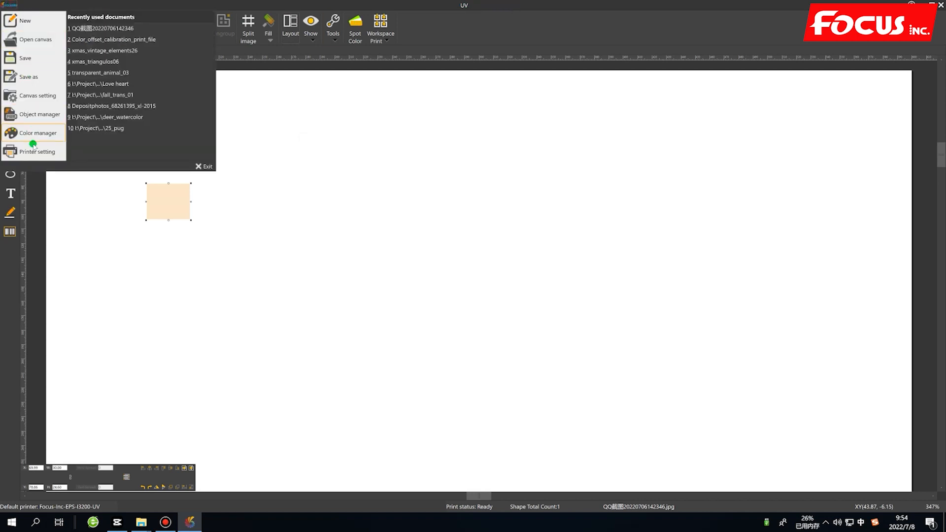
{"action": "left_click", "coordinate": [32, 151]}
{"action": "left_click", "coordinate": [416, 218]}
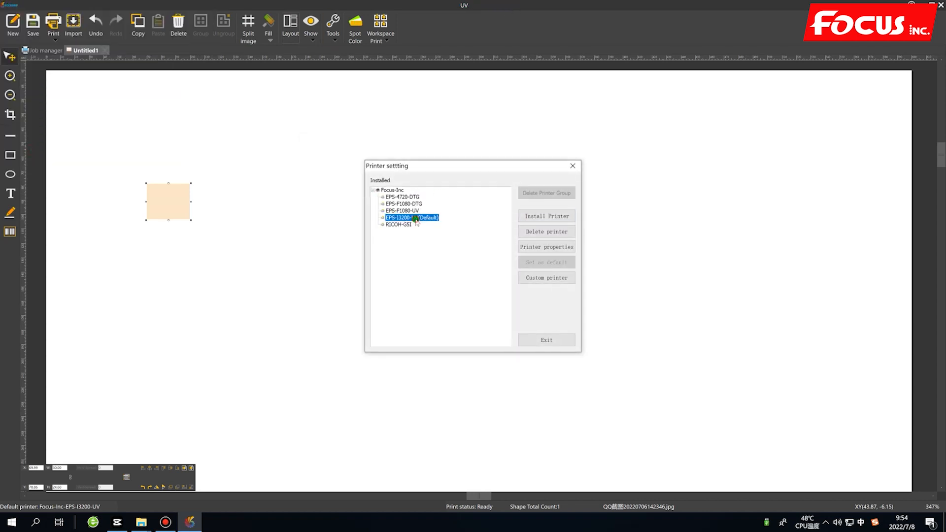
{"action": "left_click", "coordinate": [573, 165]}
Compare the EPS-I3200-UV, EPS-F1080-UV and RICOH-G5I entries in the installed printers list, ending on EPS-I3200-UV.
{"action": "left_click", "coordinate": [8, 5]}
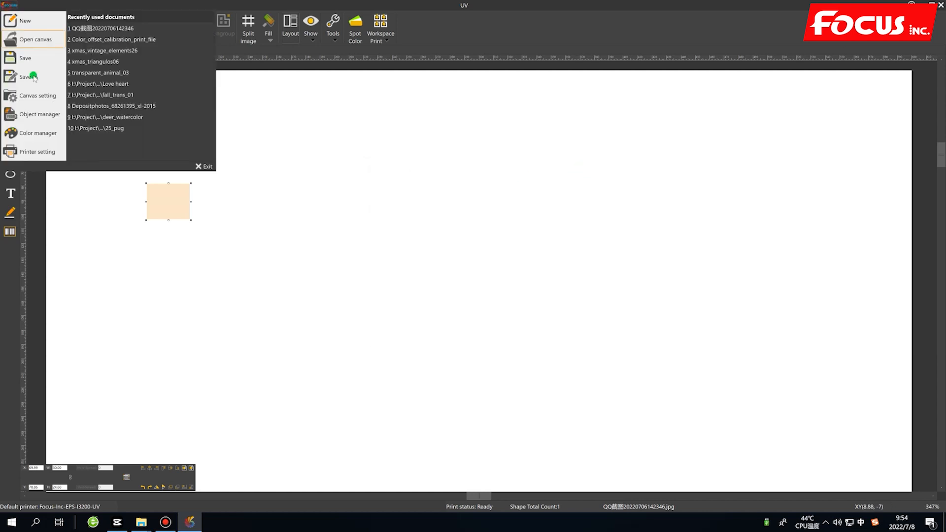
{"action": "left_click", "coordinate": [32, 152]}
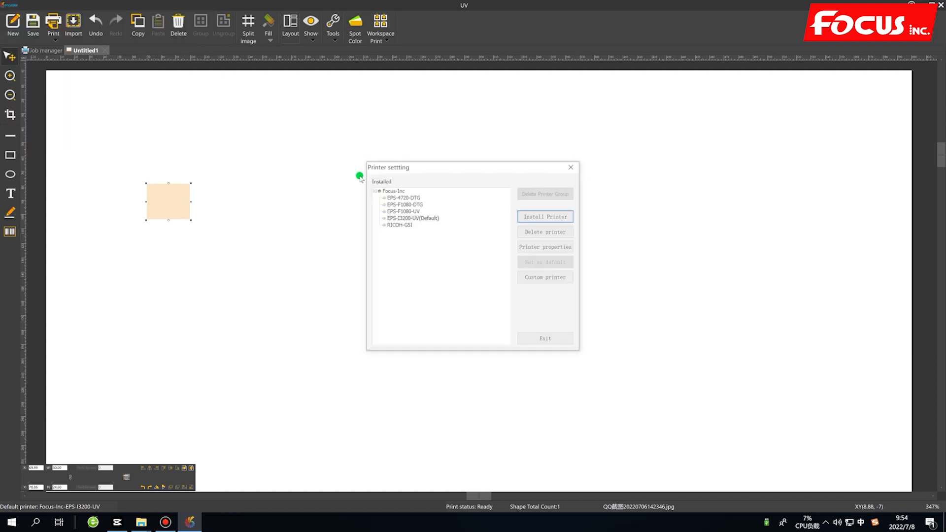
{"action": "left_click", "coordinate": [416, 217]}
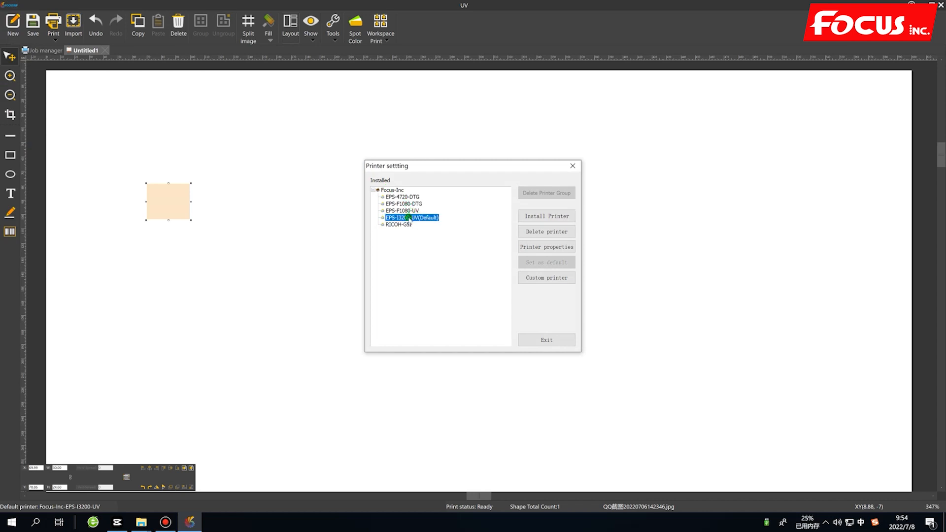
{"action": "left_click", "coordinate": [407, 210]}
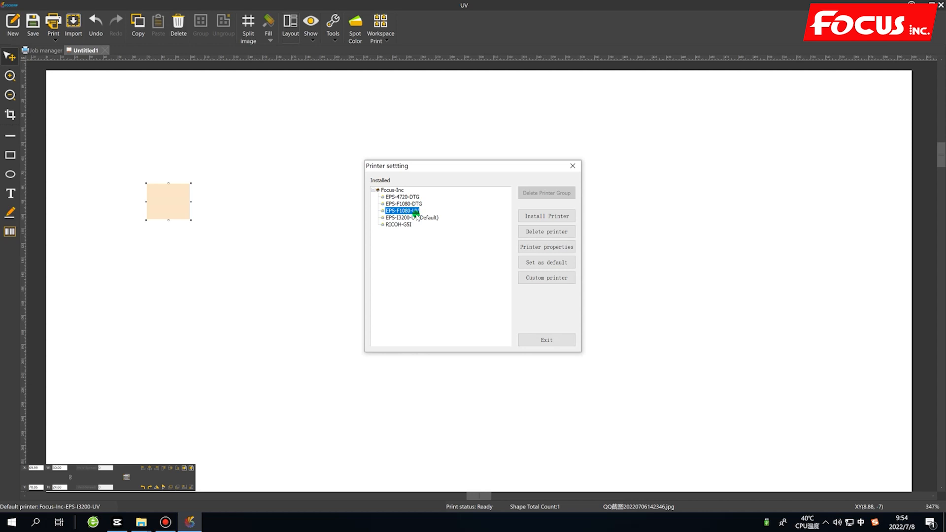
{"action": "left_click", "coordinate": [410, 225]}
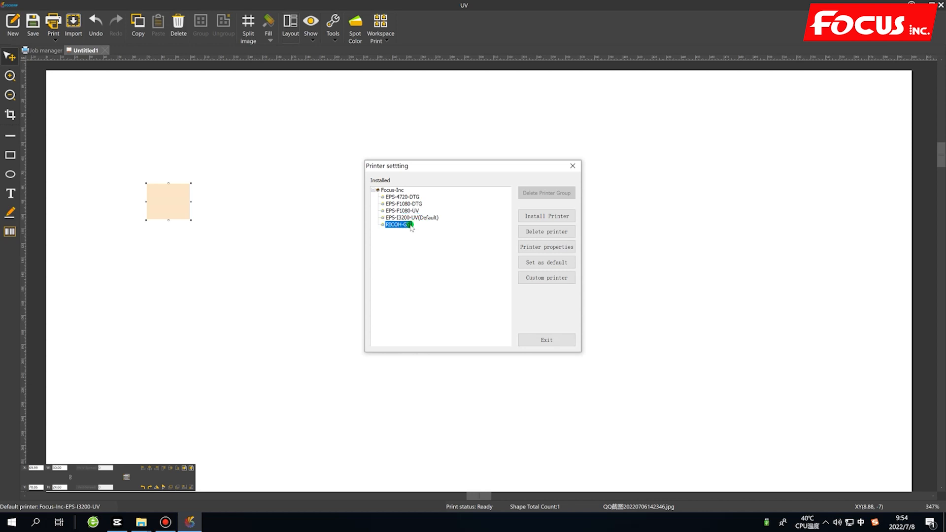
{"action": "left_click", "coordinate": [409, 217]}
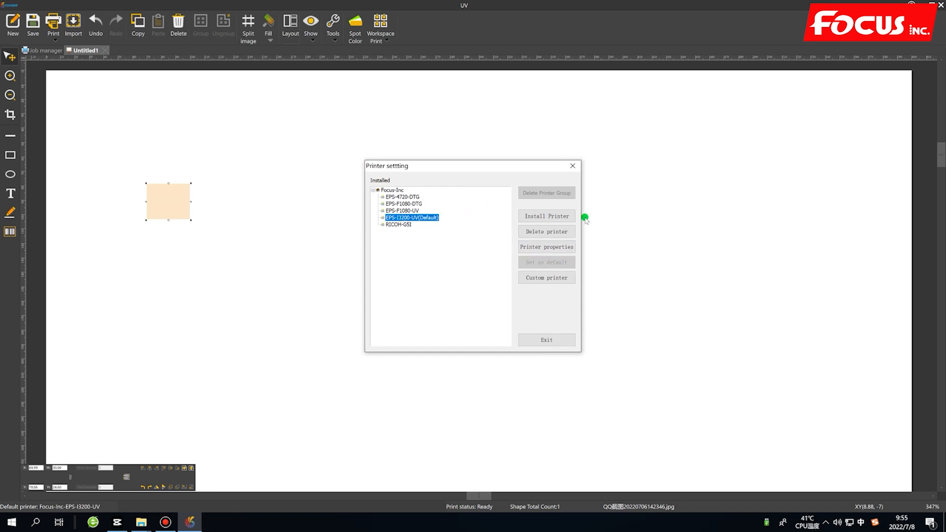
Leave the printer settings and exit RIPrint without saving the Untitled1 document.
{"action": "left_click", "coordinate": [572, 166]}
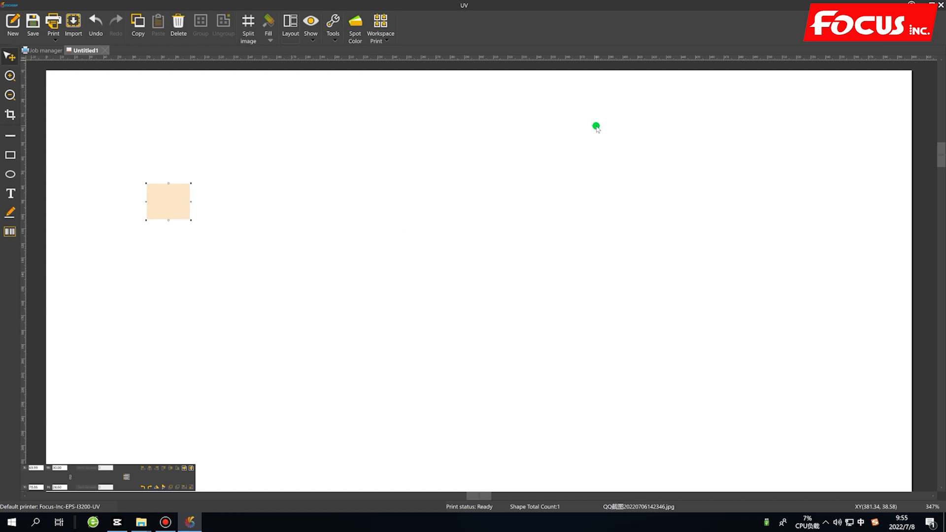
{"action": "left_click", "coordinate": [940, 5]}
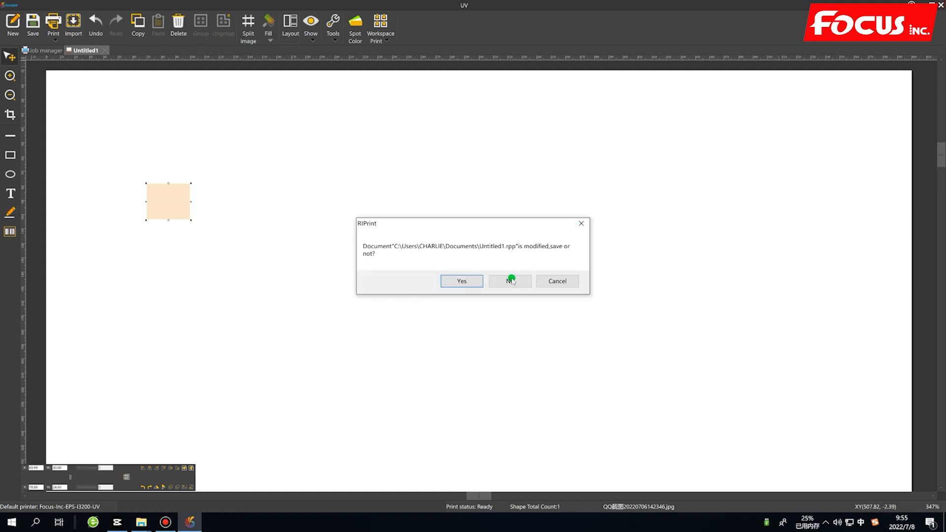
{"action": "left_click", "coordinate": [510, 281]}
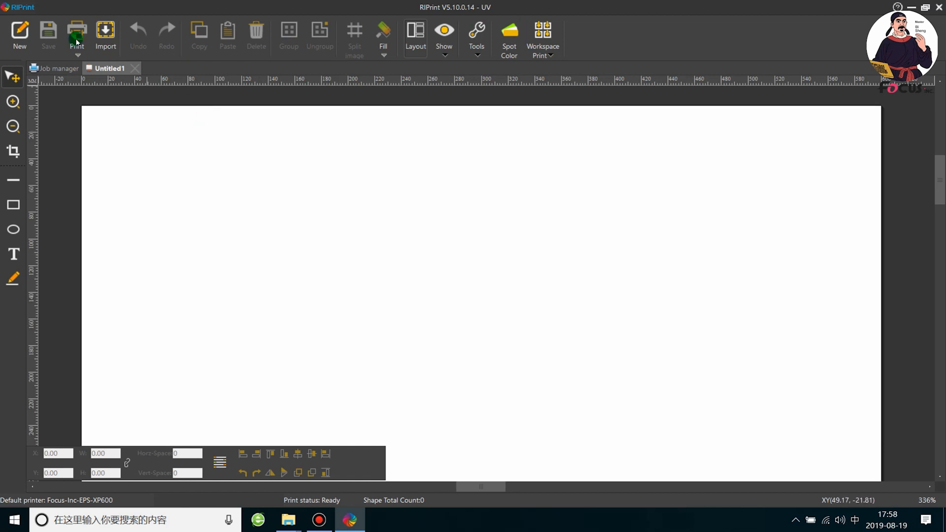
Review the printer properties of the installed EPS-XP600 printer and close the printer settings.
{"action": "left_click", "coordinate": [18, 7]}
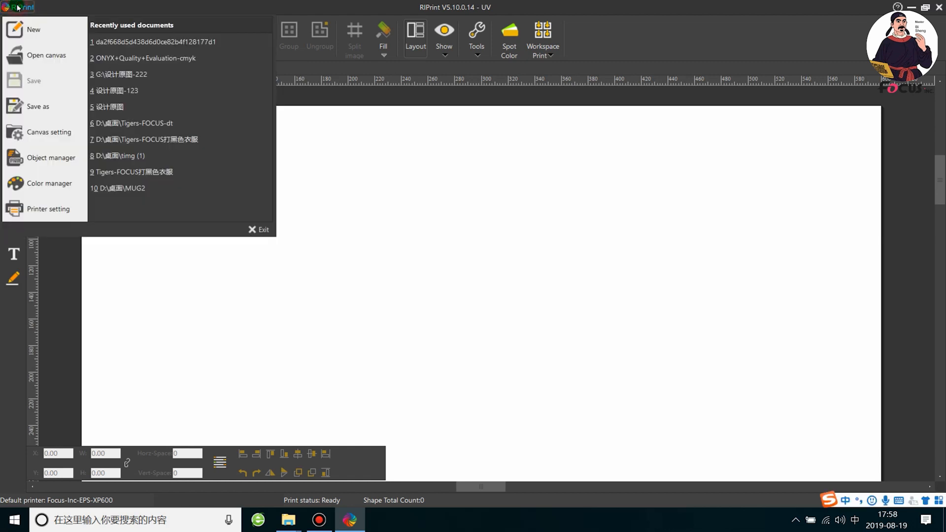
{"action": "left_click", "coordinate": [39, 206]}
{"action": "left_click", "coordinate": [396, 180]}
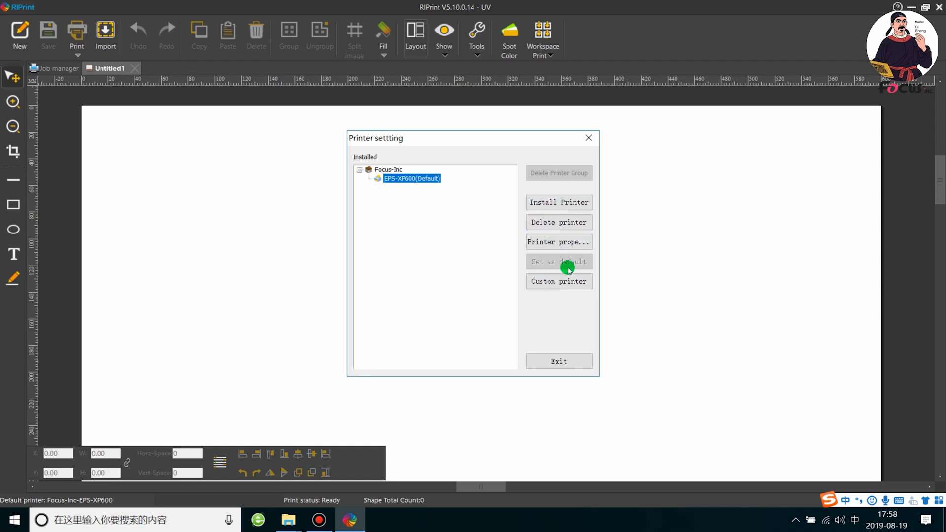
{"action": "left_click", "coordinate": [407, 177]}
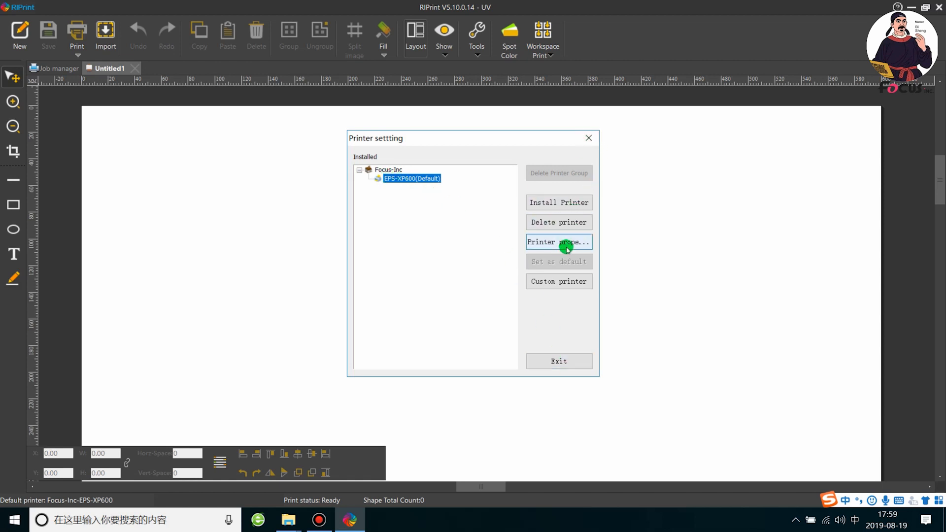
{"action": "left_click", "coordinate": [556, 242]}
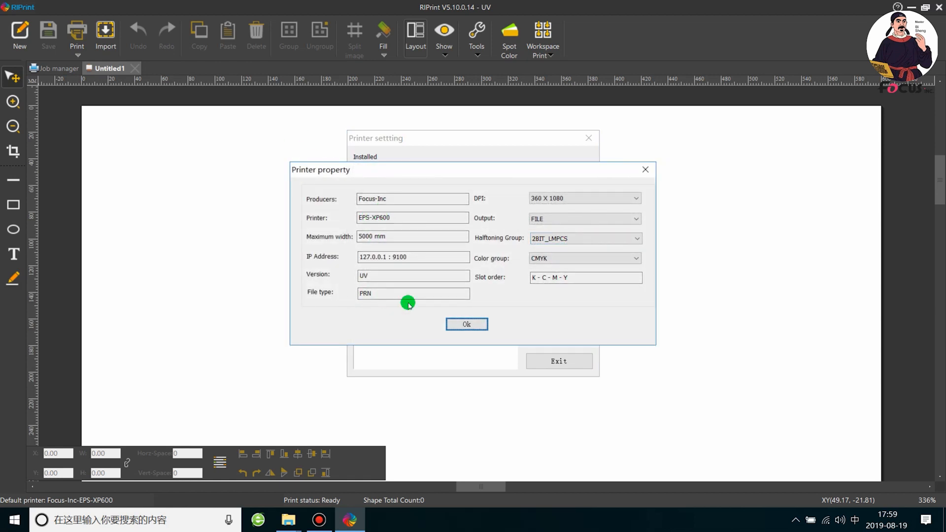
{"action": "left_click", "coordinate": [472, 323]}
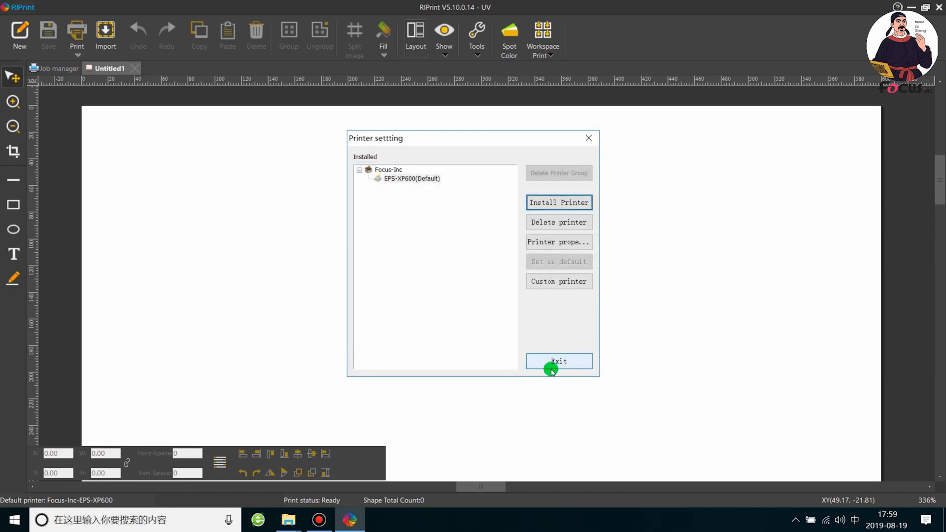
{"action": "left_click", "coordinate": [408, 178]}
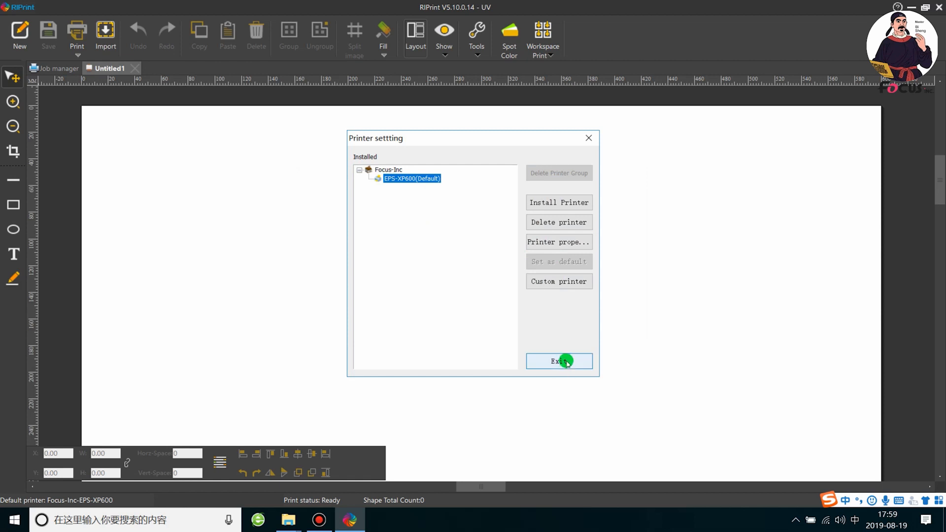
{"action": "left_click", "coordinate": [561, 359]}
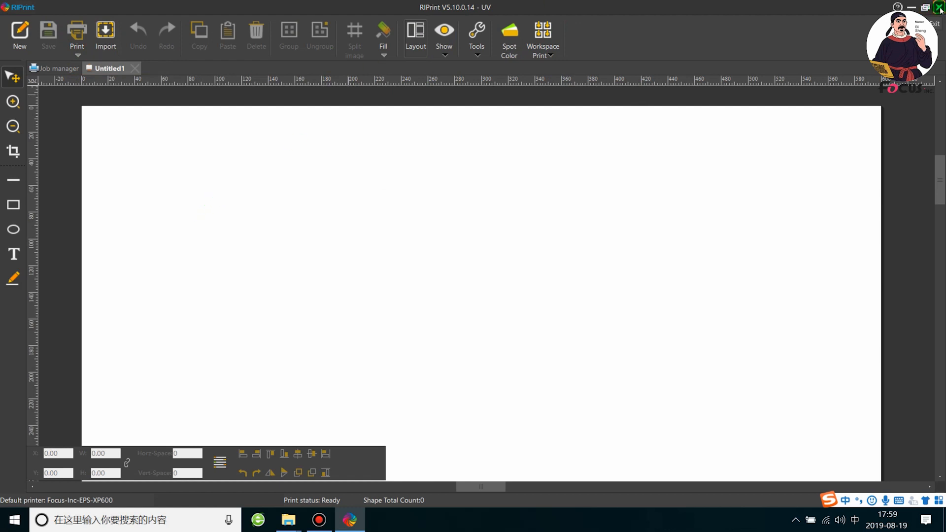
Exit RIPrint and return to the Windows desktop.
{"action": "left_click", "coordinate": [940, 9]}
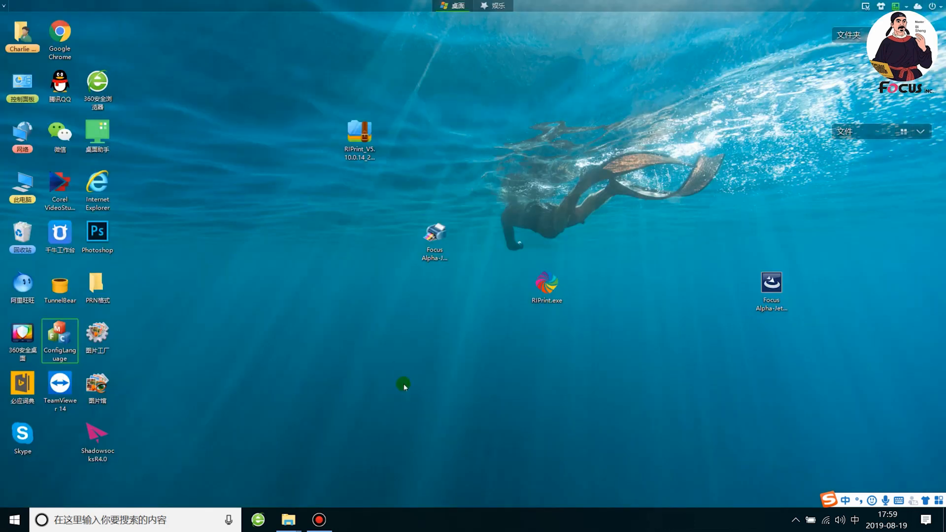
{"action": "right_click", "coordinate": [295, 302]}
{"action": "left_click", "coordinate": [333, 344]}
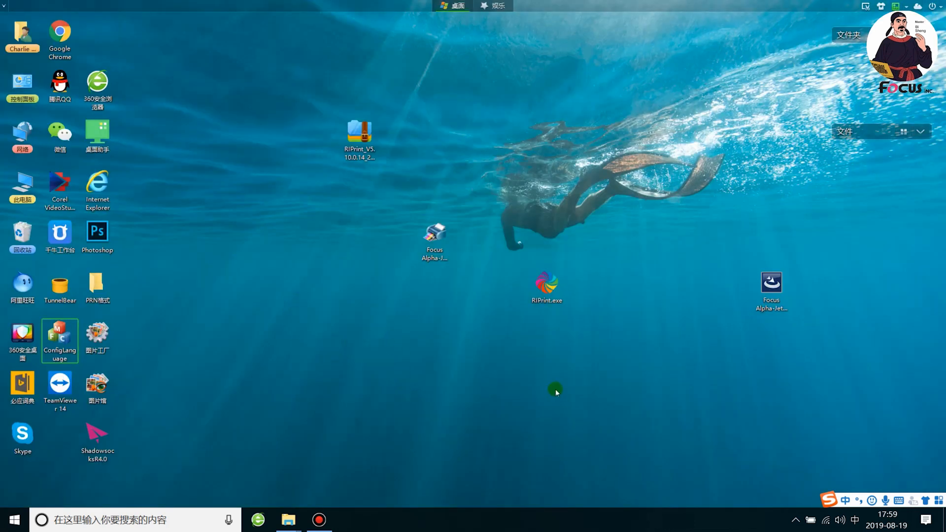